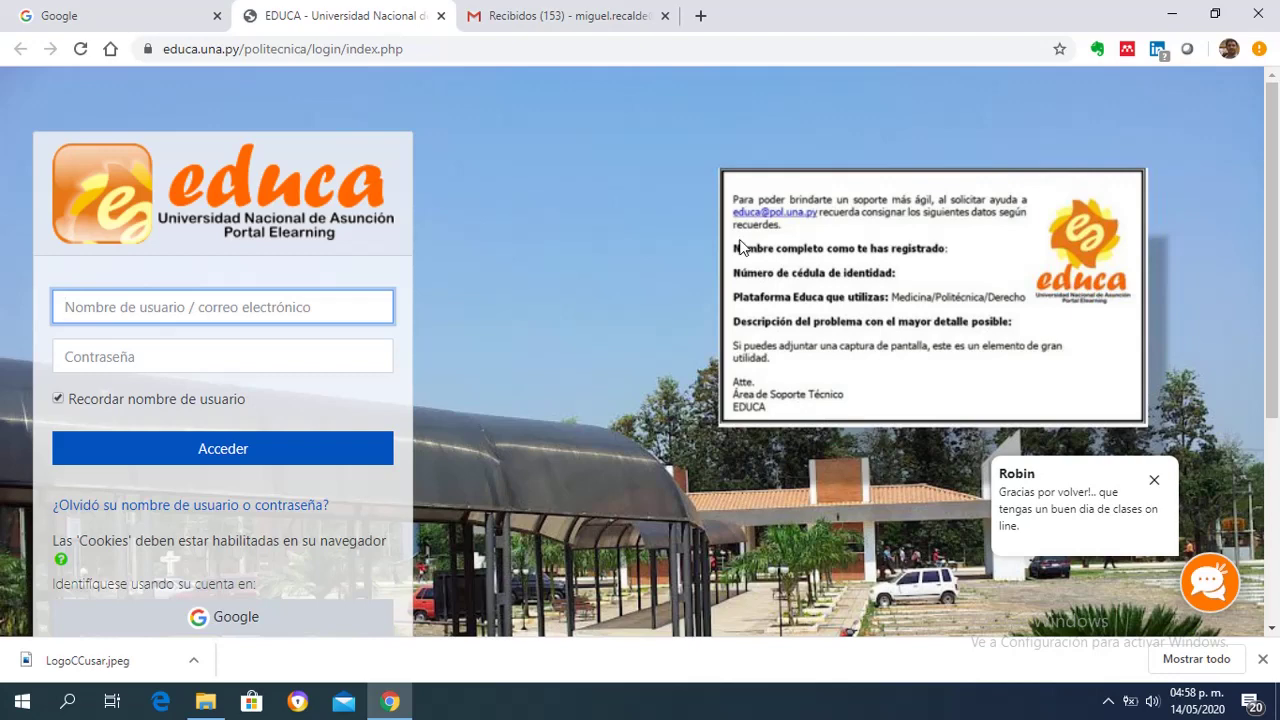
Switch to the Gmail account, open Google Drive from it, and view the shared (Compartido conmigo) and recent (Reciente) files
{"action": "left_click", "coordinate": [567, 21]}
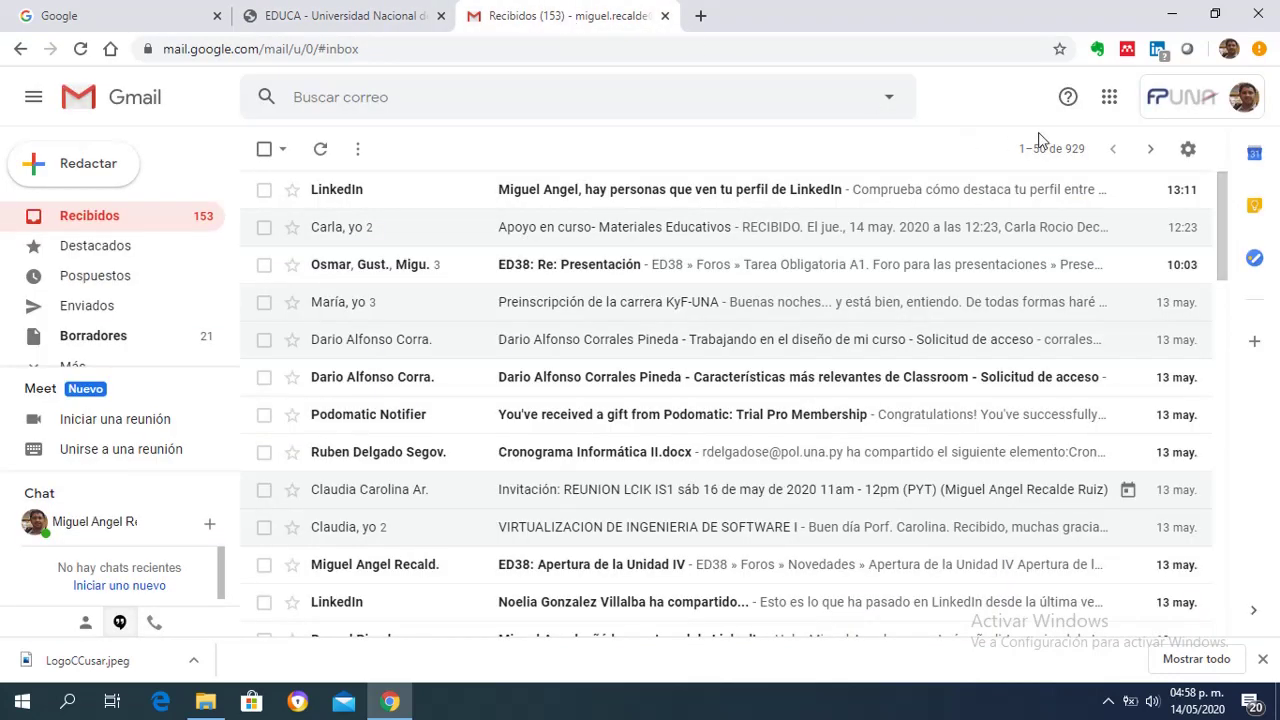
{"action": "left_click", "coordinate": [1107, 103]}
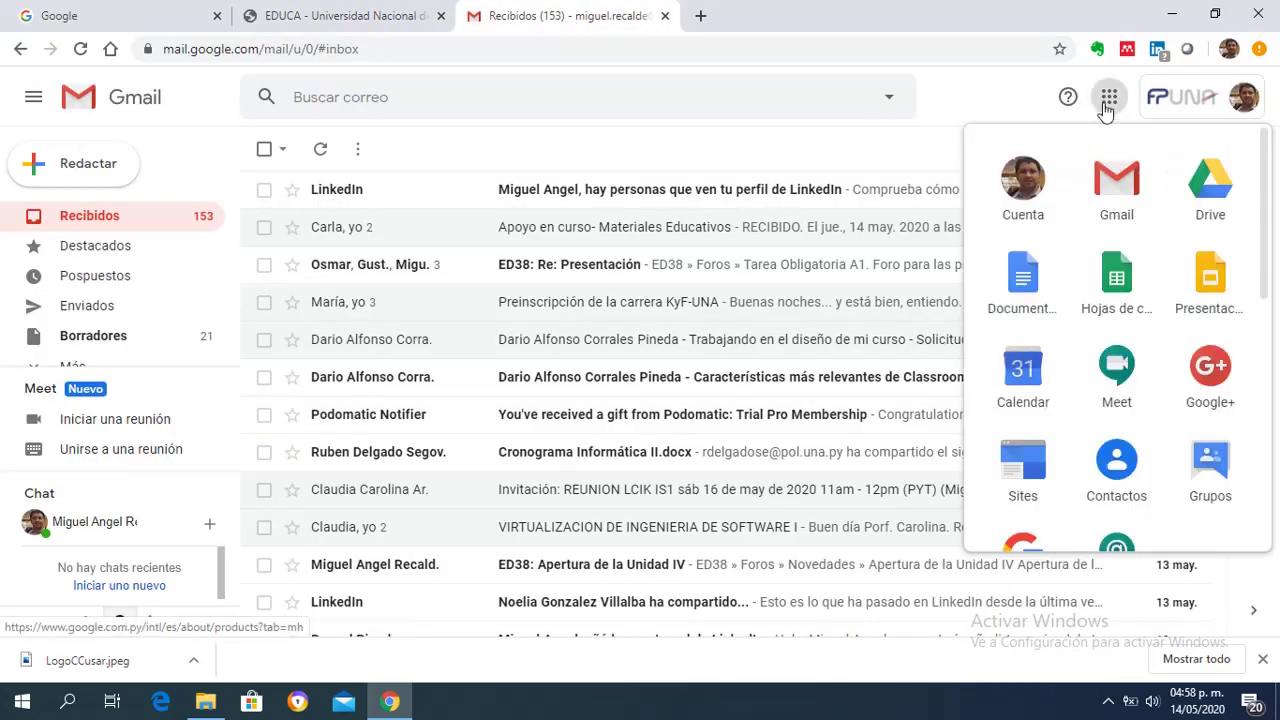
{"action": "left_click", "coordinate": [1225, 200]}
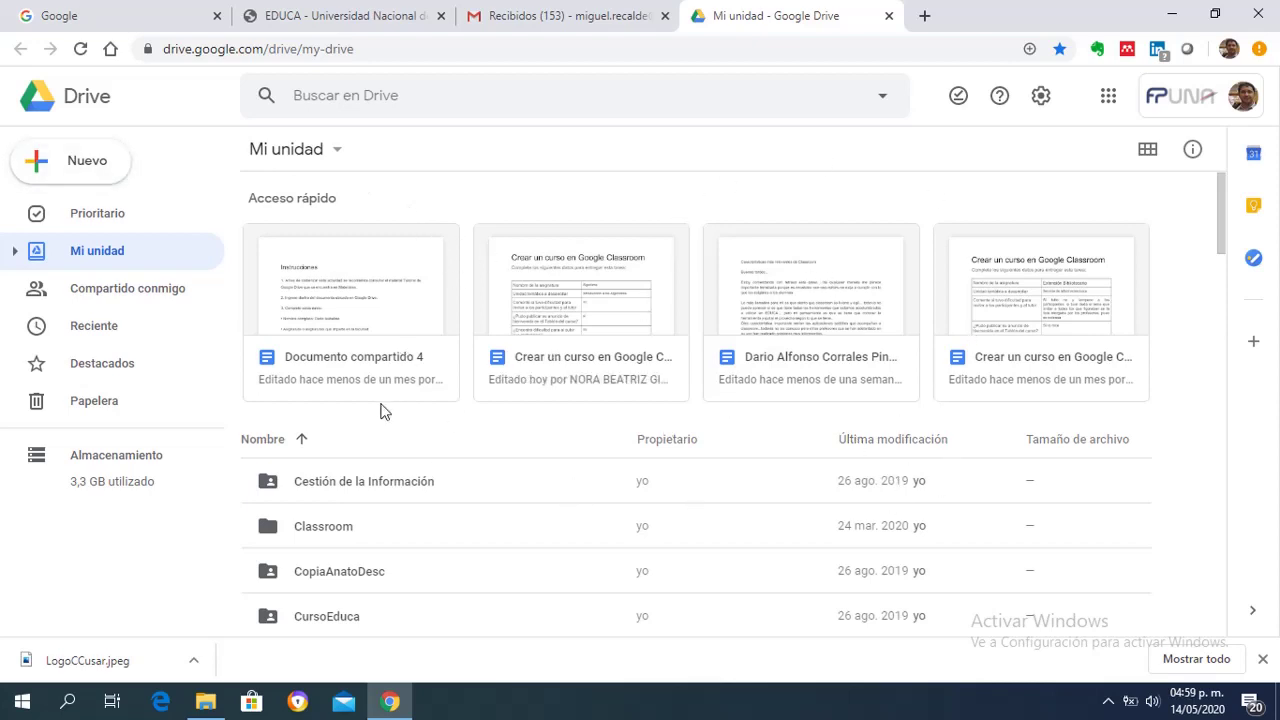
{"action": "left_click", "coordinate": [155, 300]}
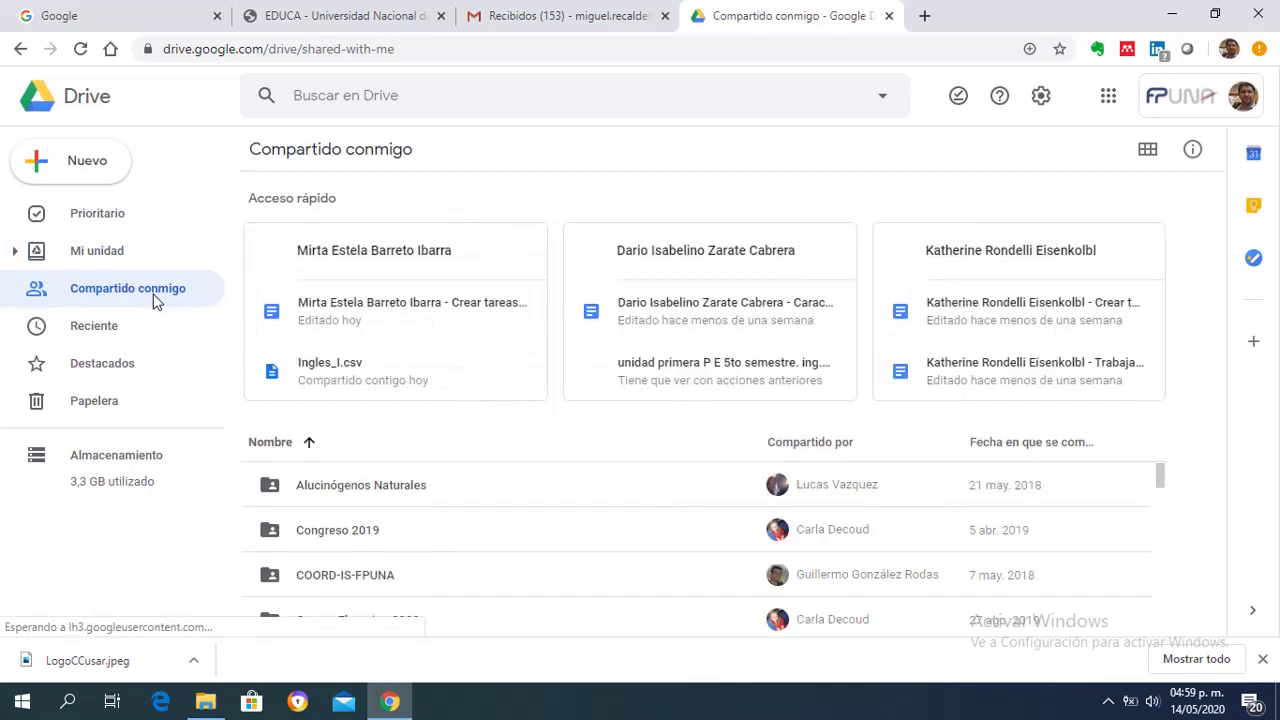
{"action": "left_click", "coordinate": [110, 327]}
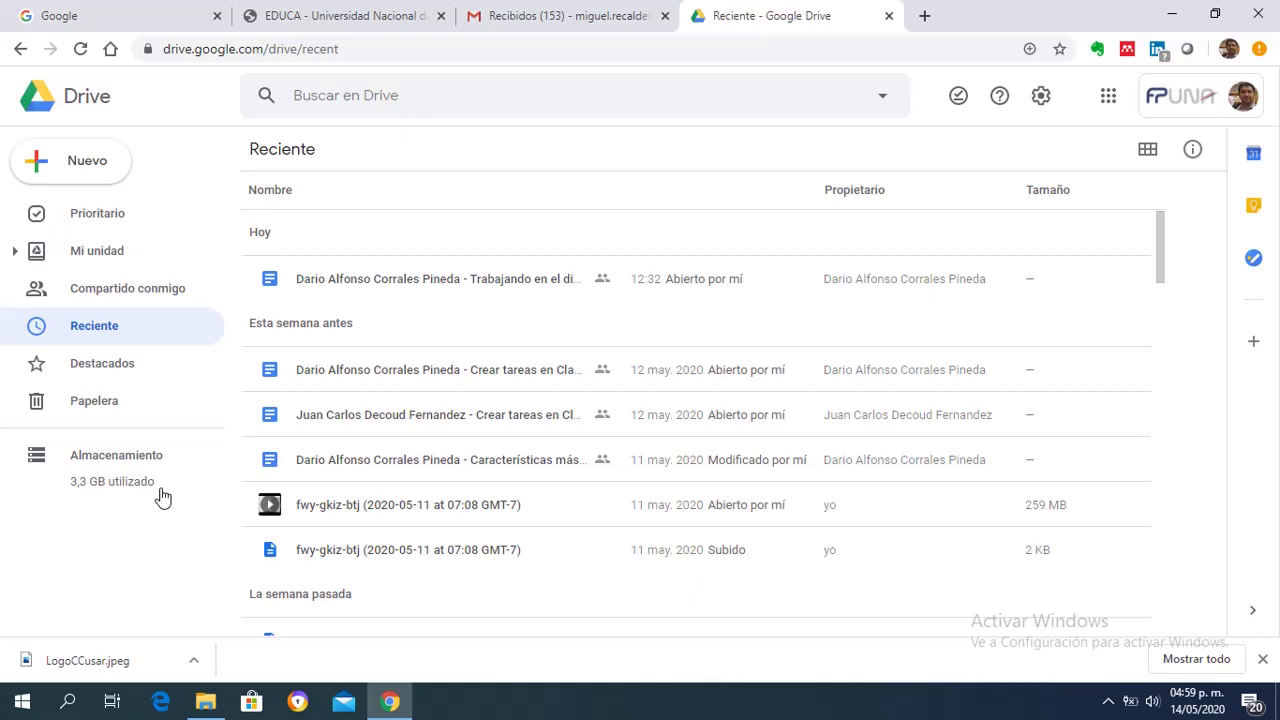
Create a Drive folder named DiseñoMaterialesDidacticos and open it
{"action": "left_click", "coordinate": [73, 166]}
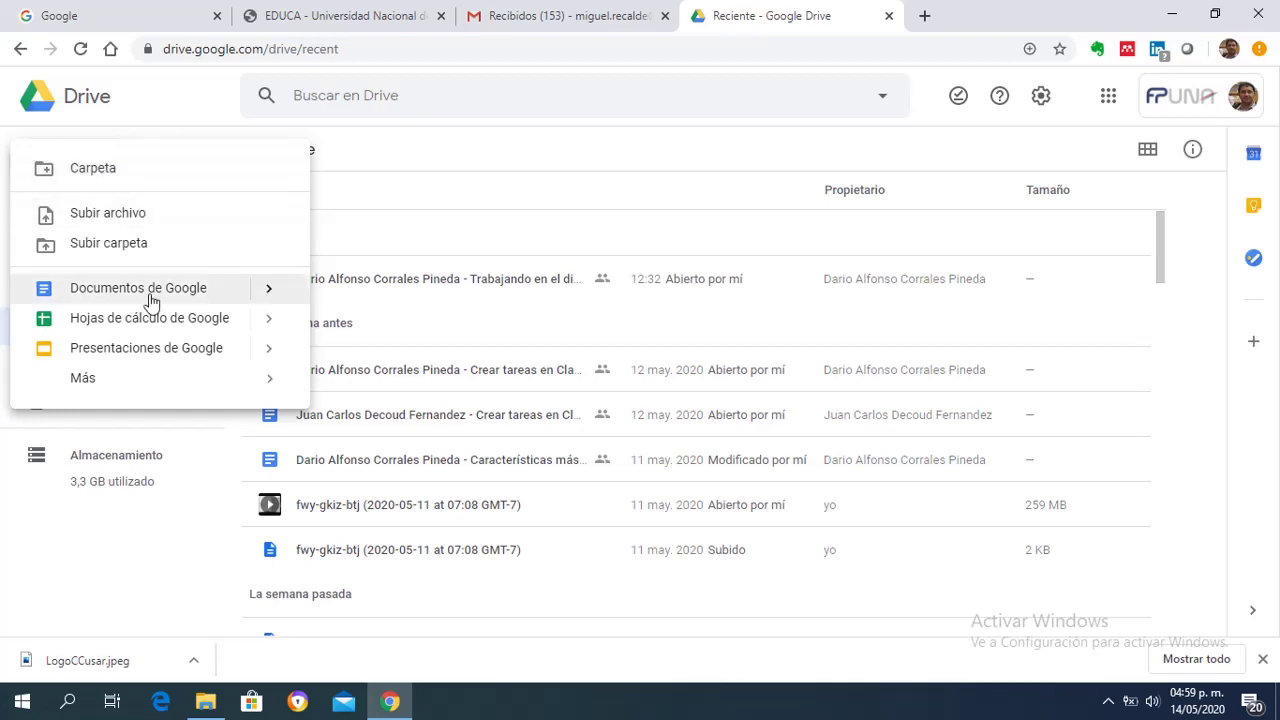
{"action": "left_click", "coordinate": [105, 175]}
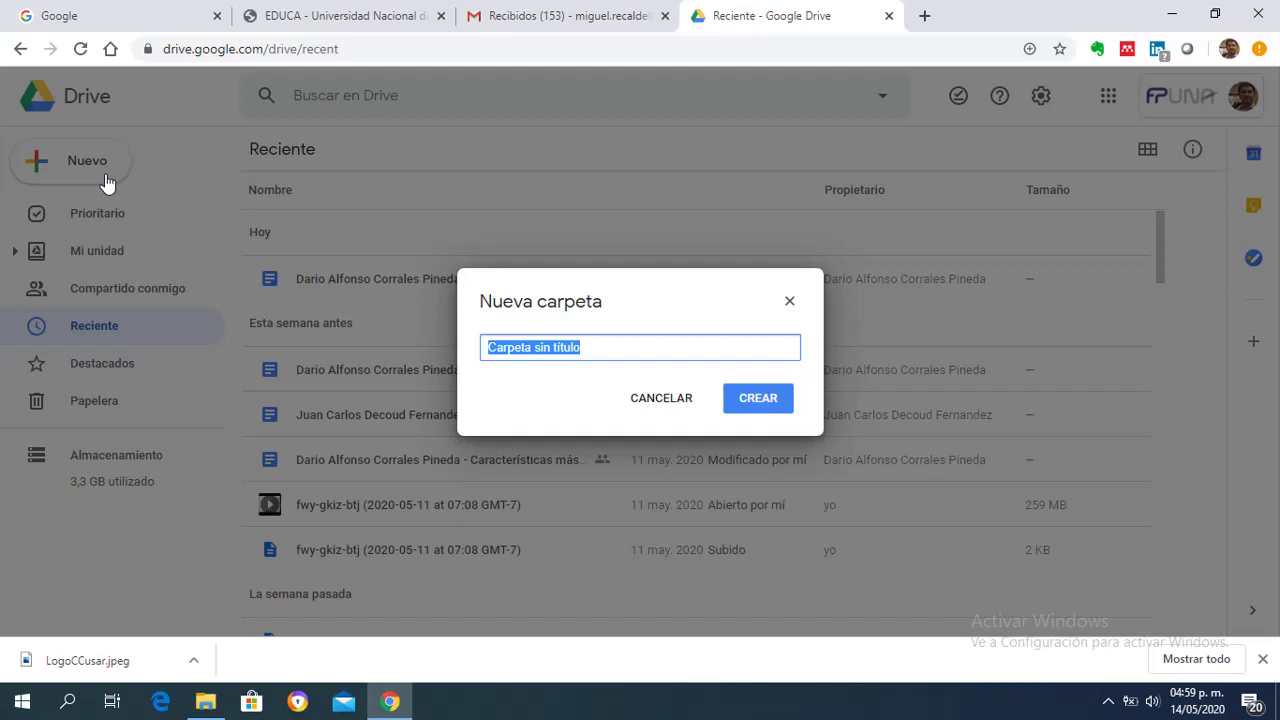
{"action": "type", "text": "Dise"}
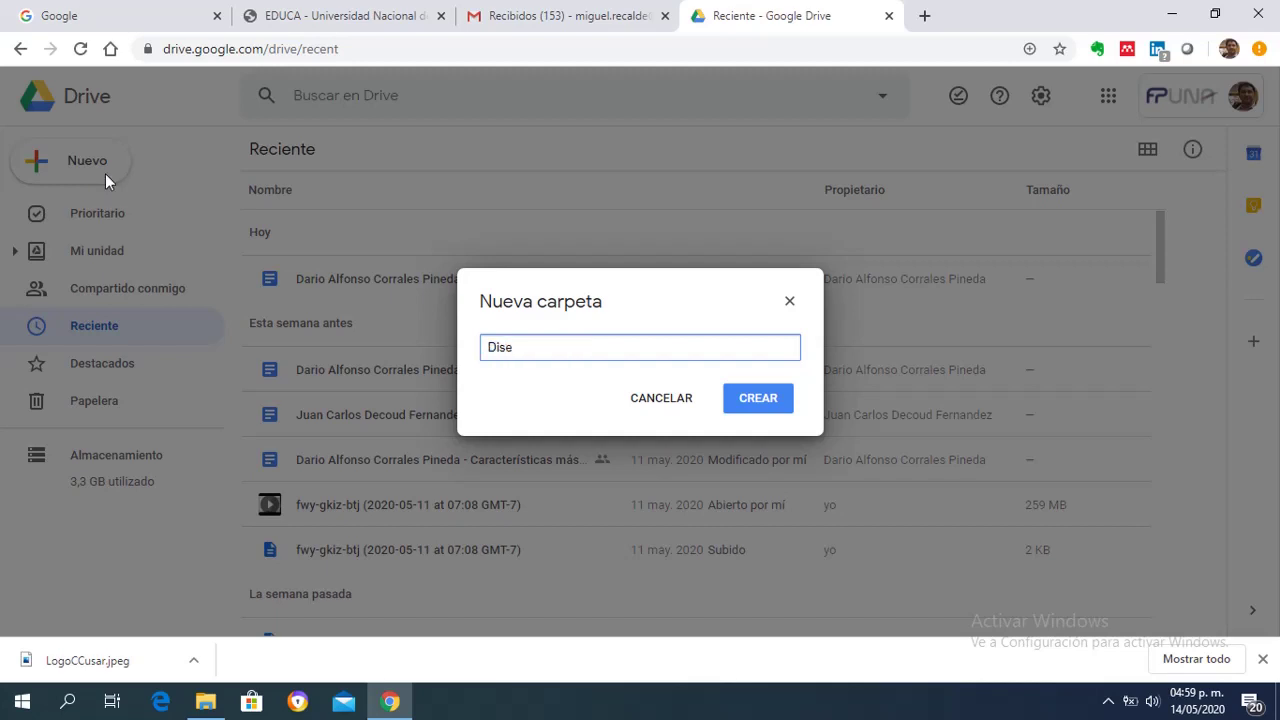
{"action": "type", "text": "ñoDidactico"}
{"action": "key", "text": "Left"}
{"action": "key", "text": "Left"}
{"action": "key", "text": "Left"}
{"action": "key", "text": "Left"}
{"action": "key", "text": "Left"}
{"action": "key", "text": "Left"}
{"action": "key", "text": "Left"}
{"action": "key", "text": "Left"}
{"action": "key", "text": "Left"}
{"action": "type", "text": "Materiales"}
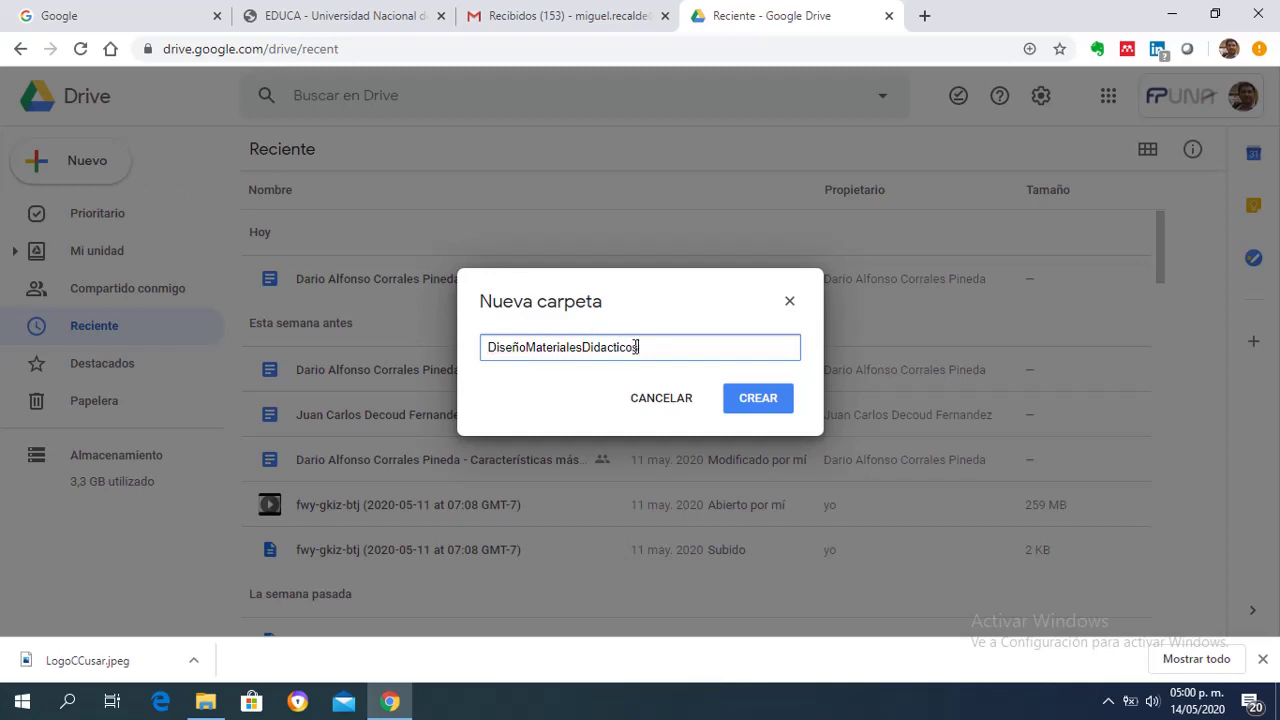
{"action": "left_click", "coordinate": [752, 401]}
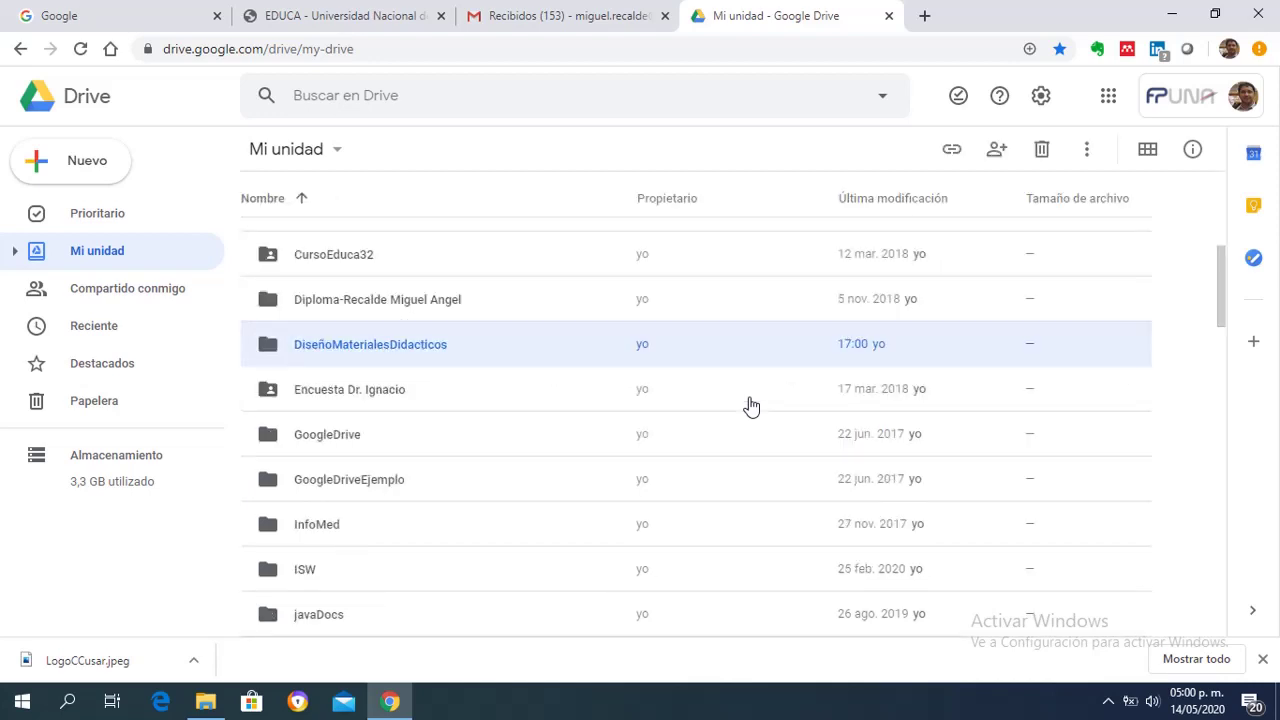
{"action": "double_click", "coordinate": [454, 344]}
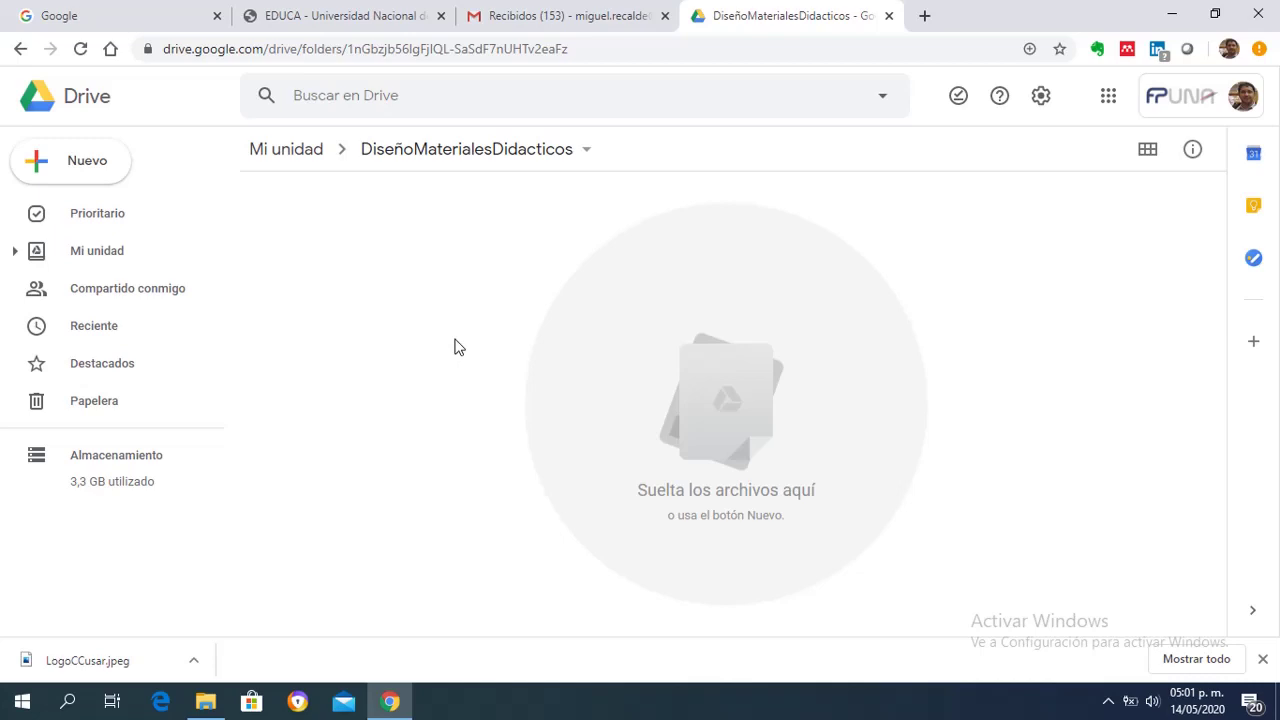
{"action": "left_click", "coordinate": [205, 701]}
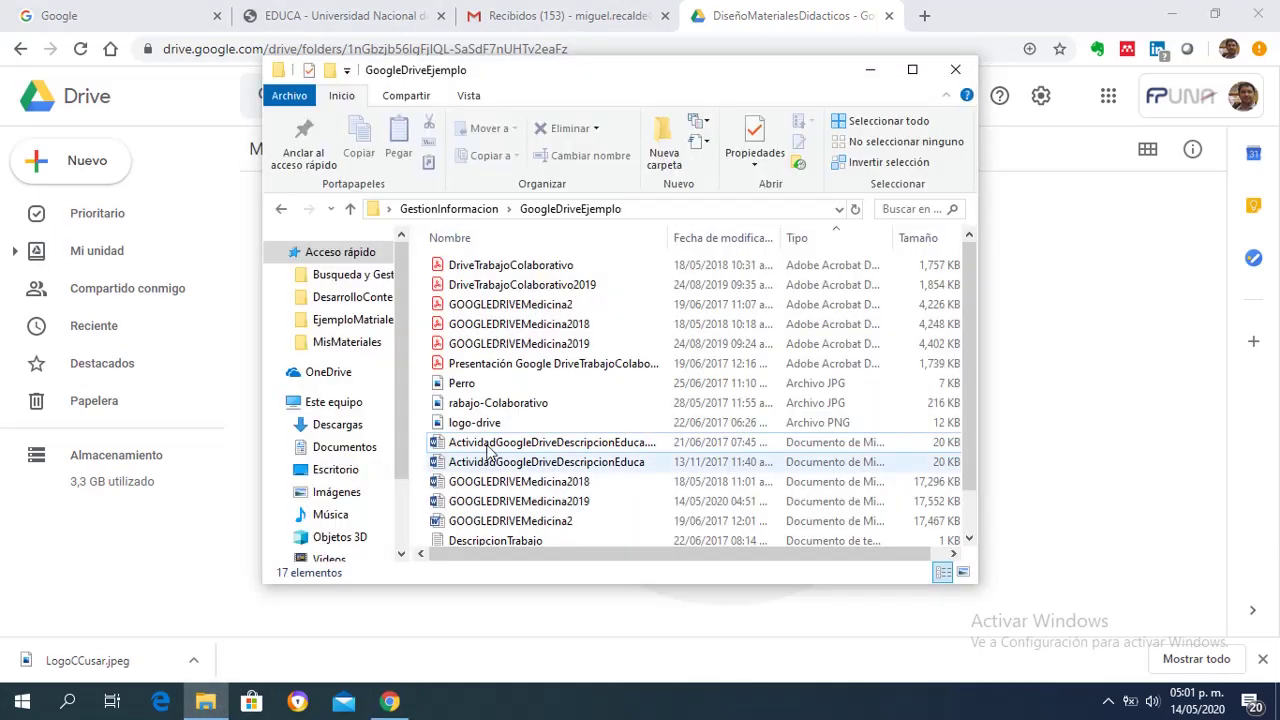
{"action": "left_click_drag", "start_coordinate": [700, 88], "coordinate": [975, 108]}
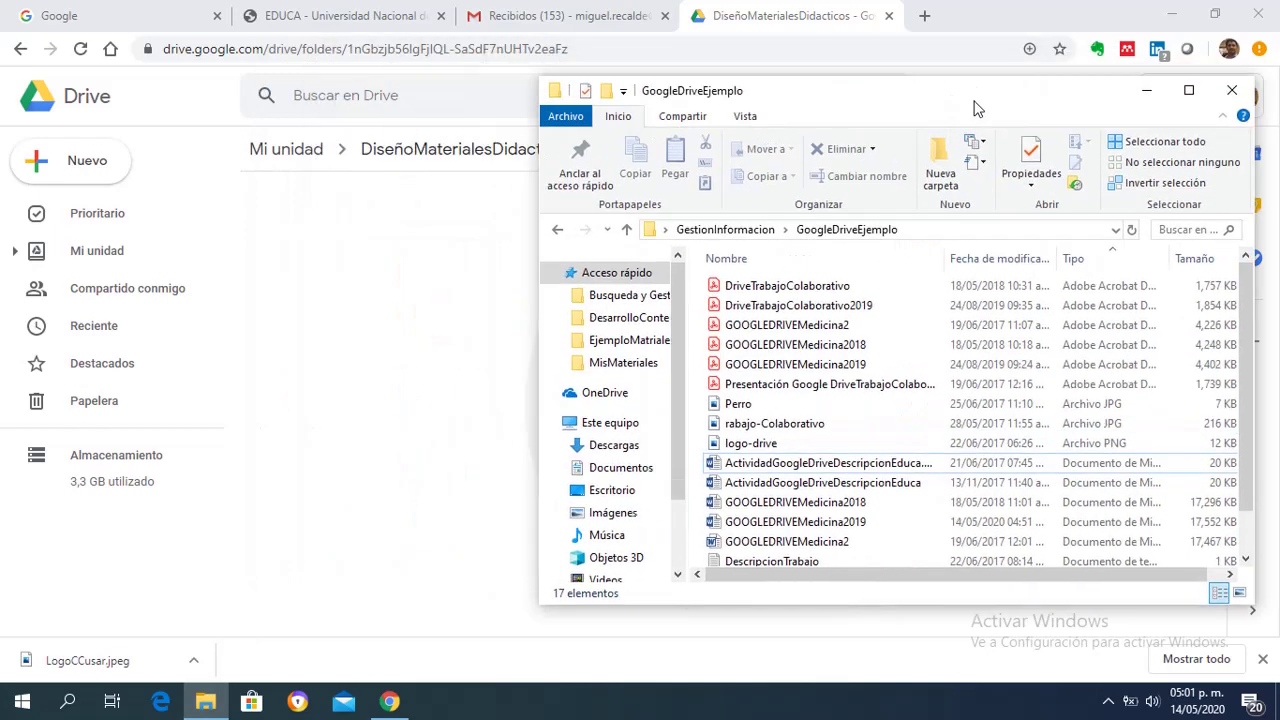
{"action": "left_click", "coordinate": [826, 392]}
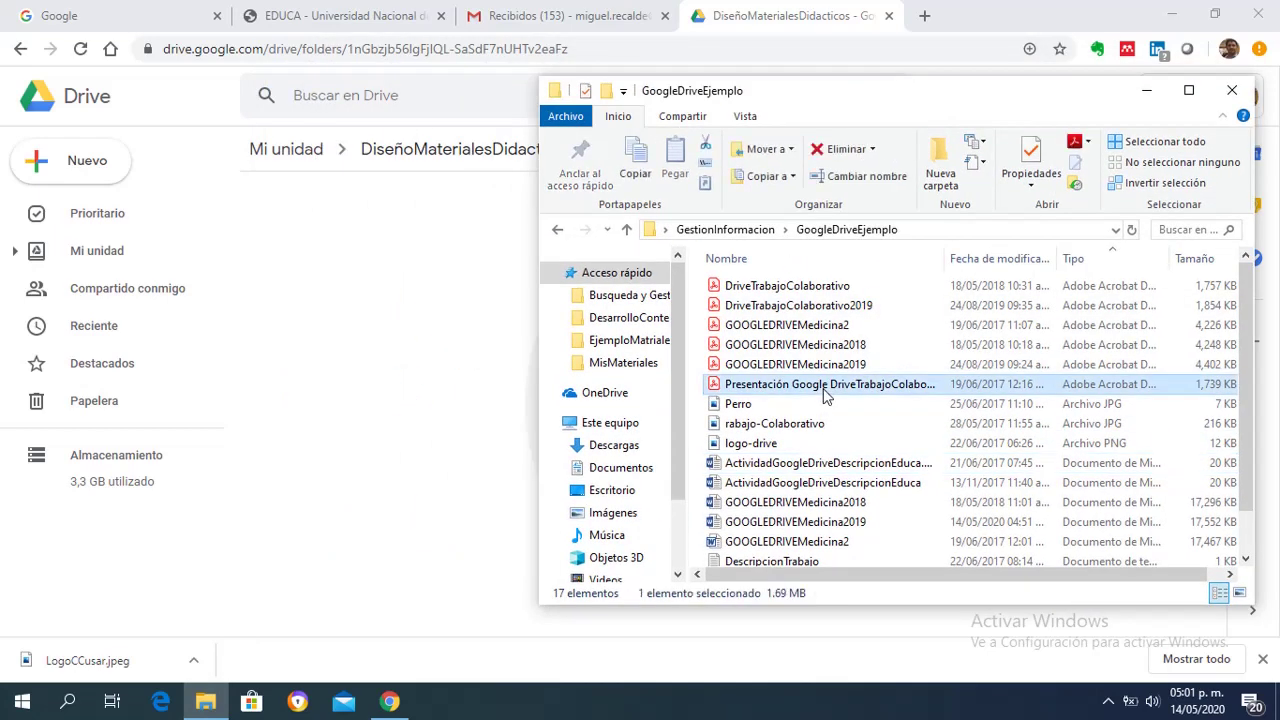
{"action": "left_click", "coordinate": [818, 364], "text": "shift"}
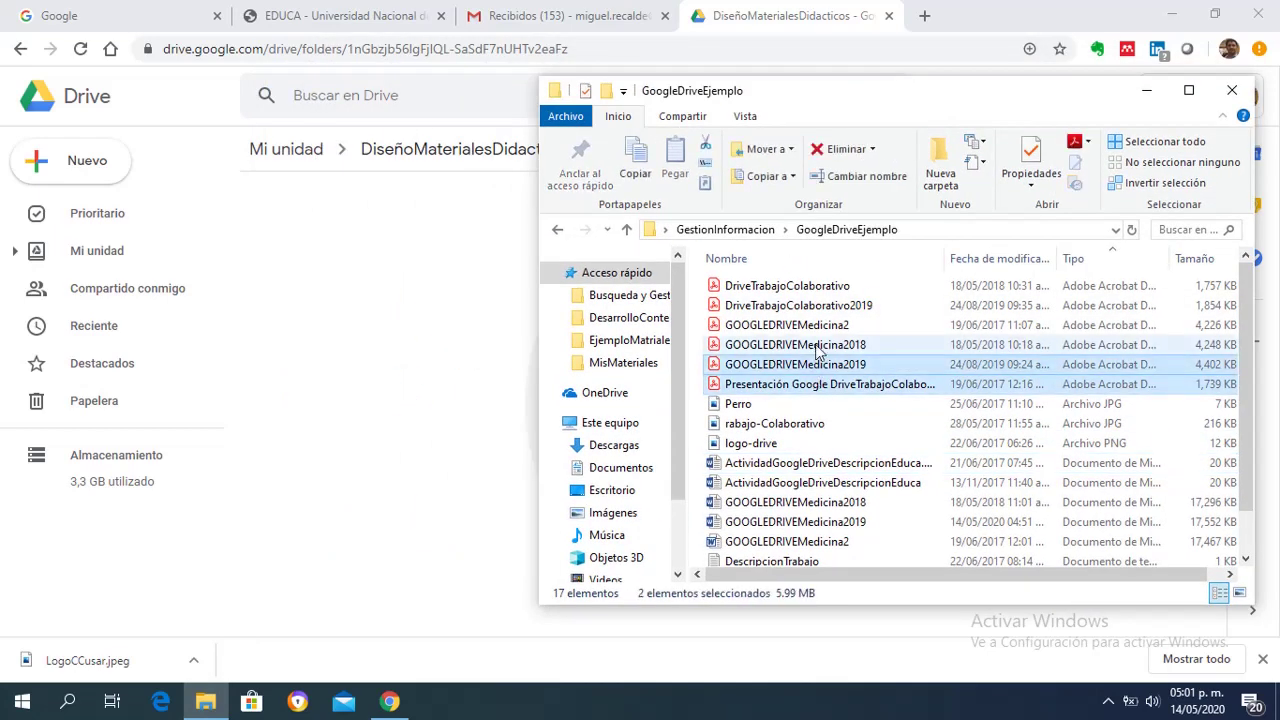
{"action": "left_click", "coordinate": [818, 345], "text": "shift"}
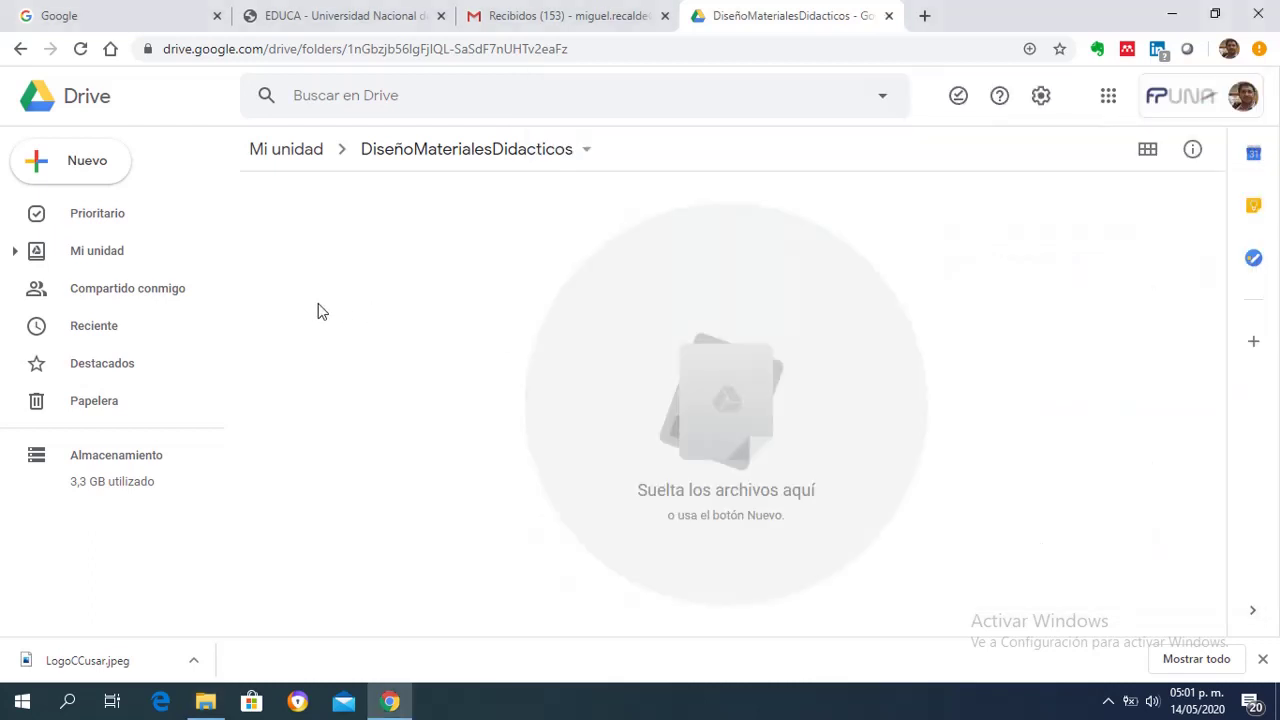
Upload the images CCExplicado and CreativeCommons from the local ImagenMapaMental folder into DiseñoMaterialesDidacticos
{"action": "left_click", "coordinate": [95, 176]}
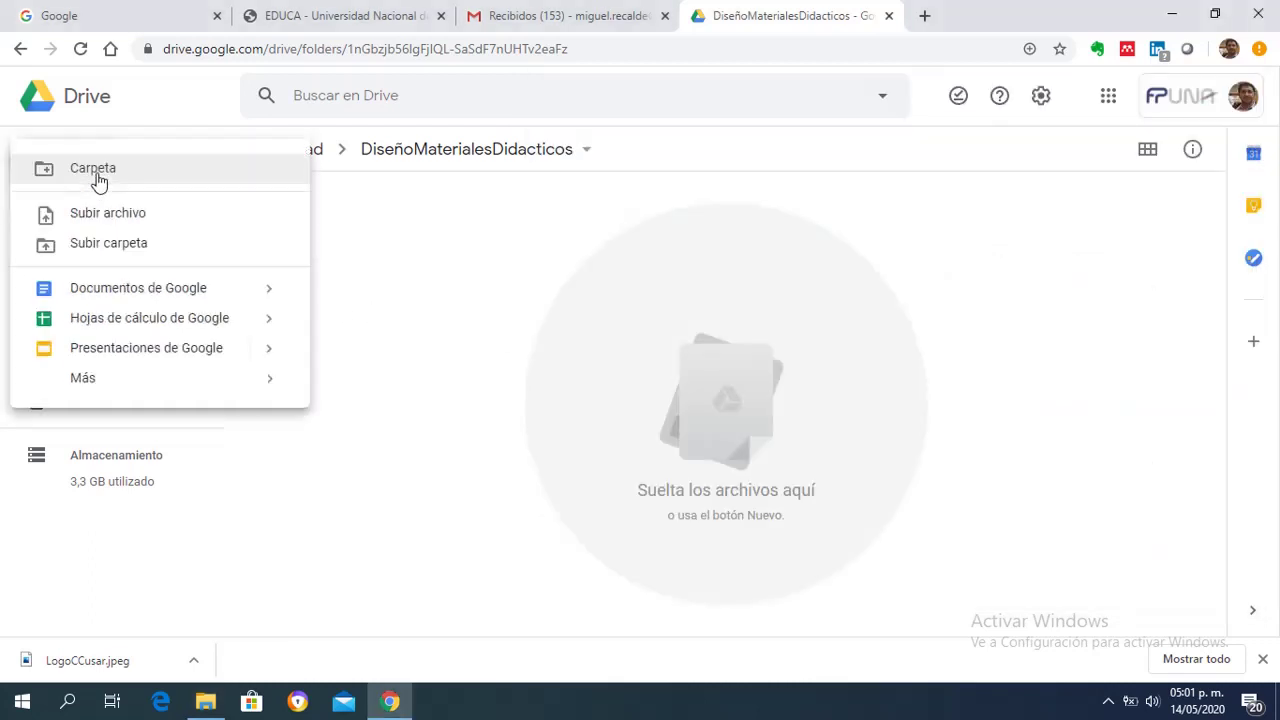
{"action": "left_click", "coordinate": [135, 215]}
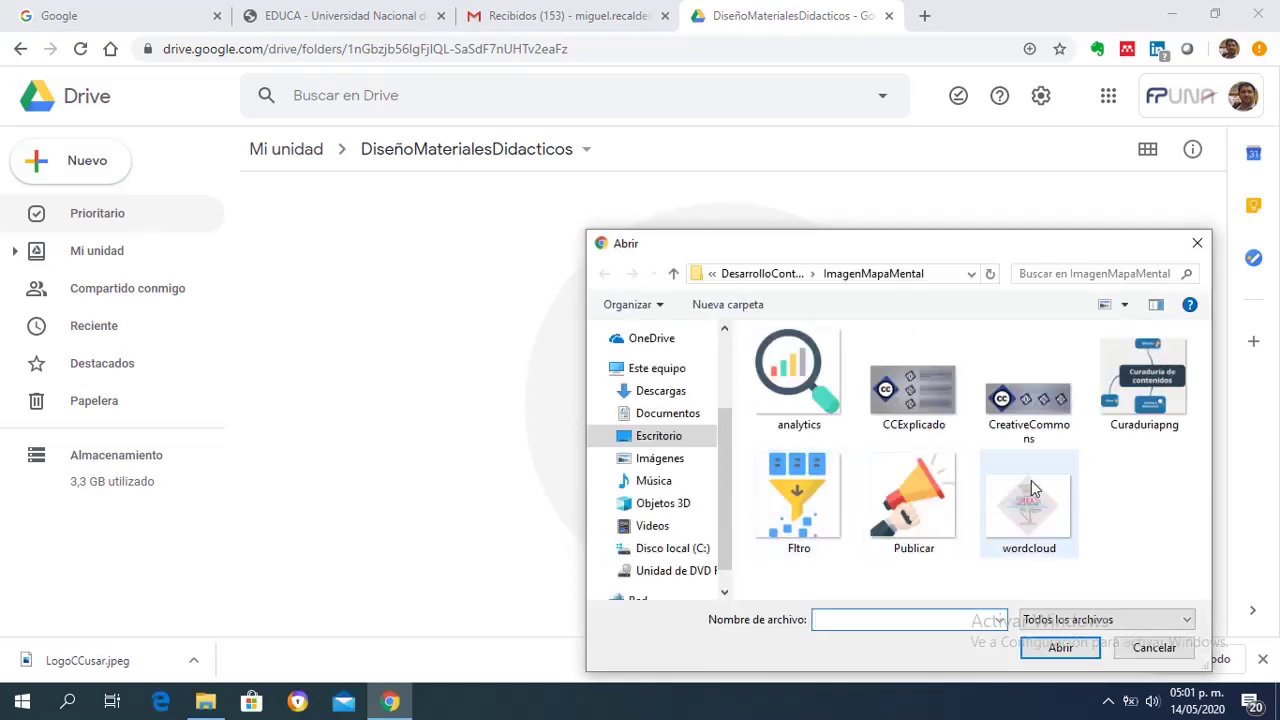
{"action": "left_click", "coordinate": [920, 397]}
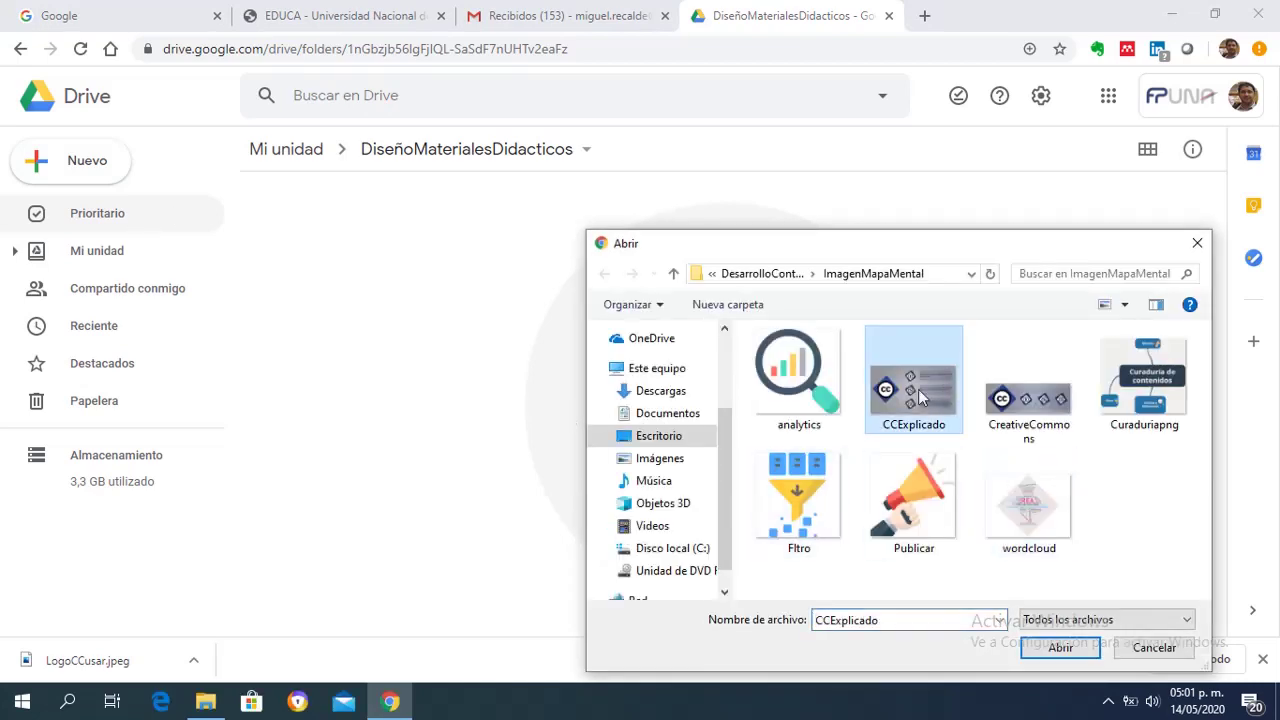
{"action": "left_click", "coordinate": [1008, 402], "text": "ctrl"}
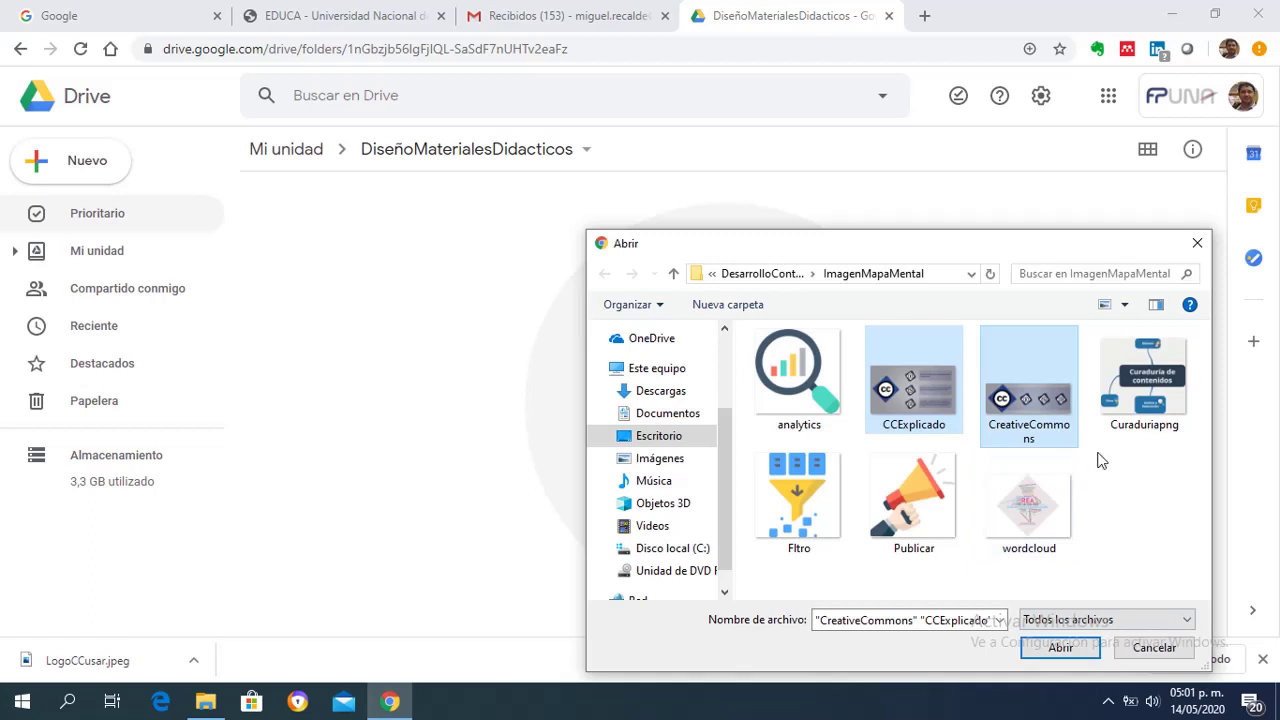
{"action": "left_click", "coordinate": [1038, 537]}
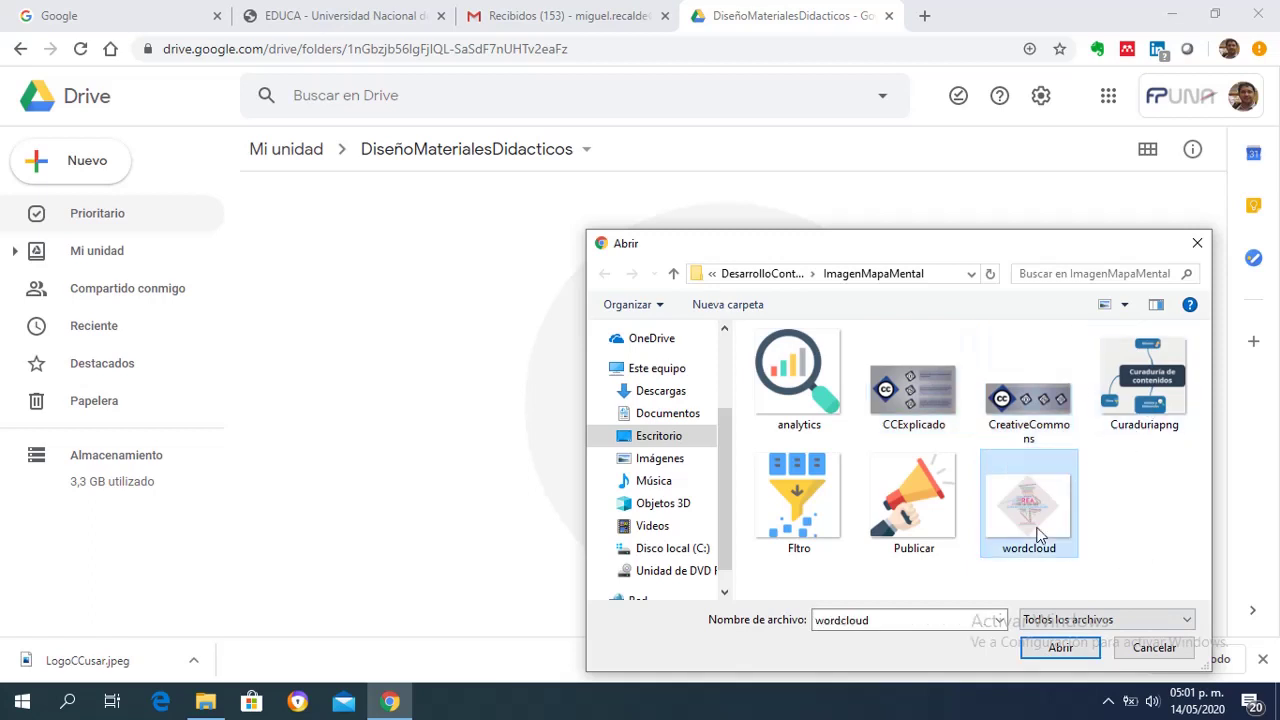
{"action": "left_click", "coordinate": [924, 425]}
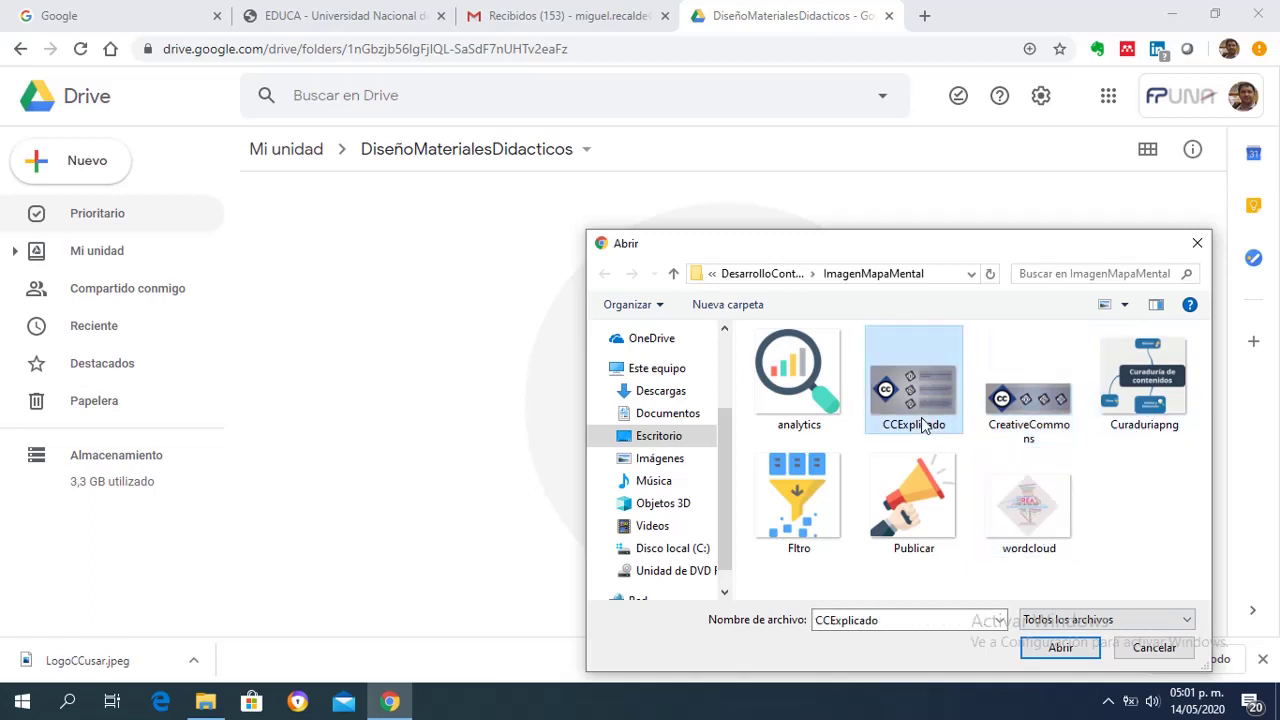
{"action": "left_click", "coordinate": [1053, 405], "text": "ctrl"}
{"action": "left_click", "coordinate": [1058, 650]}
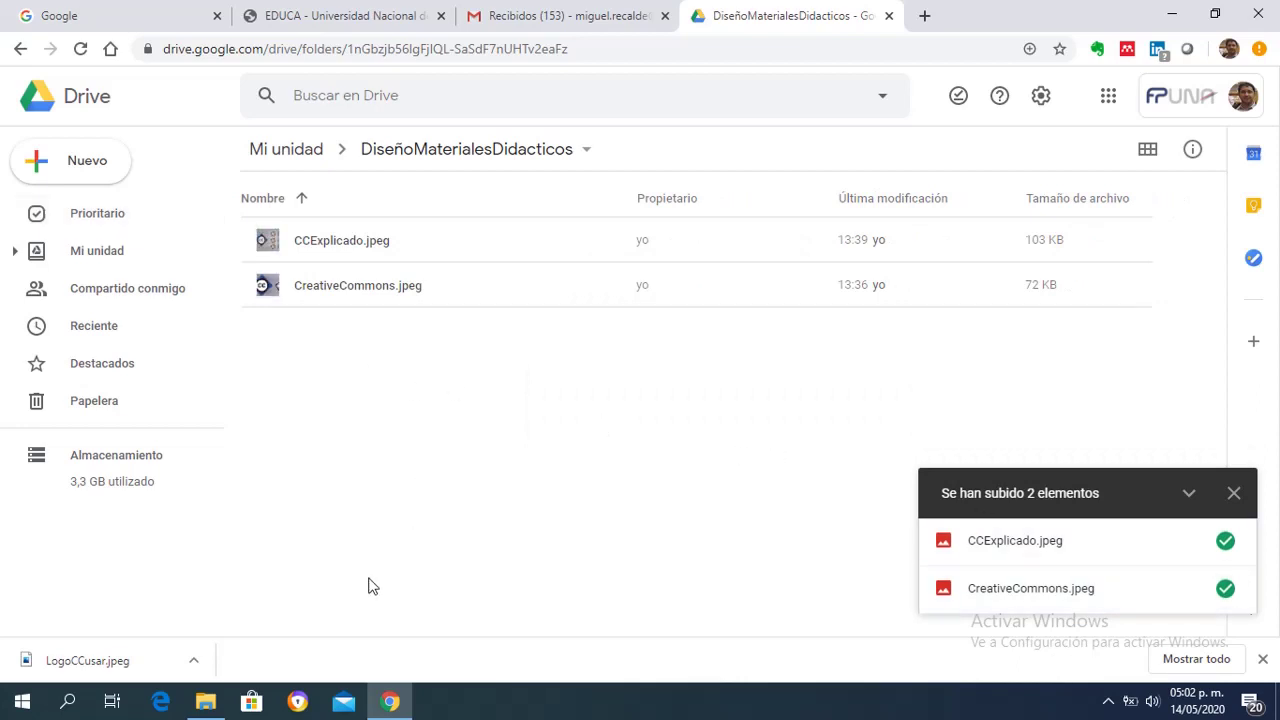
Upload all six PDF files from the local GoogleDriveEjemplo folder in File Explorer into the DiseñoMaterialesDidacticos Drive folder
{"action": "left_click", "coordinate": [205, 702]}
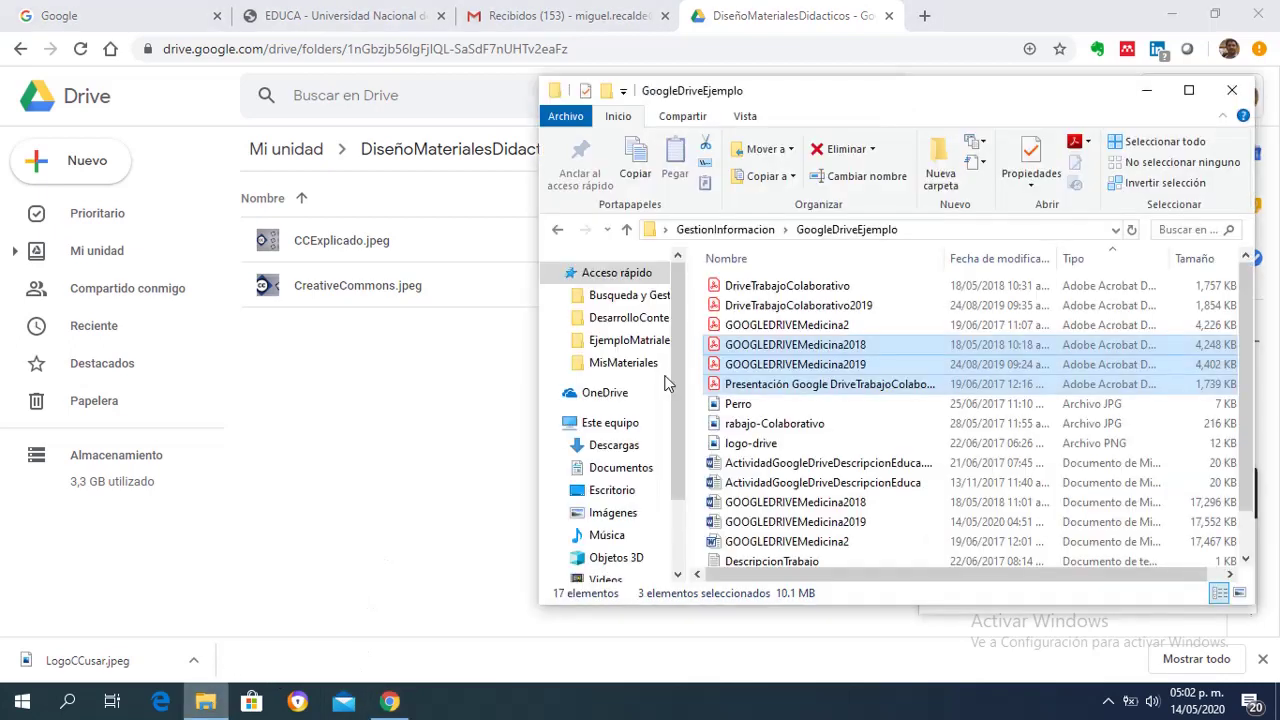
{"action": "left_click", "coordinate": [801, 308]}
{"action": "left_click", "coordinate": [810, 288]}
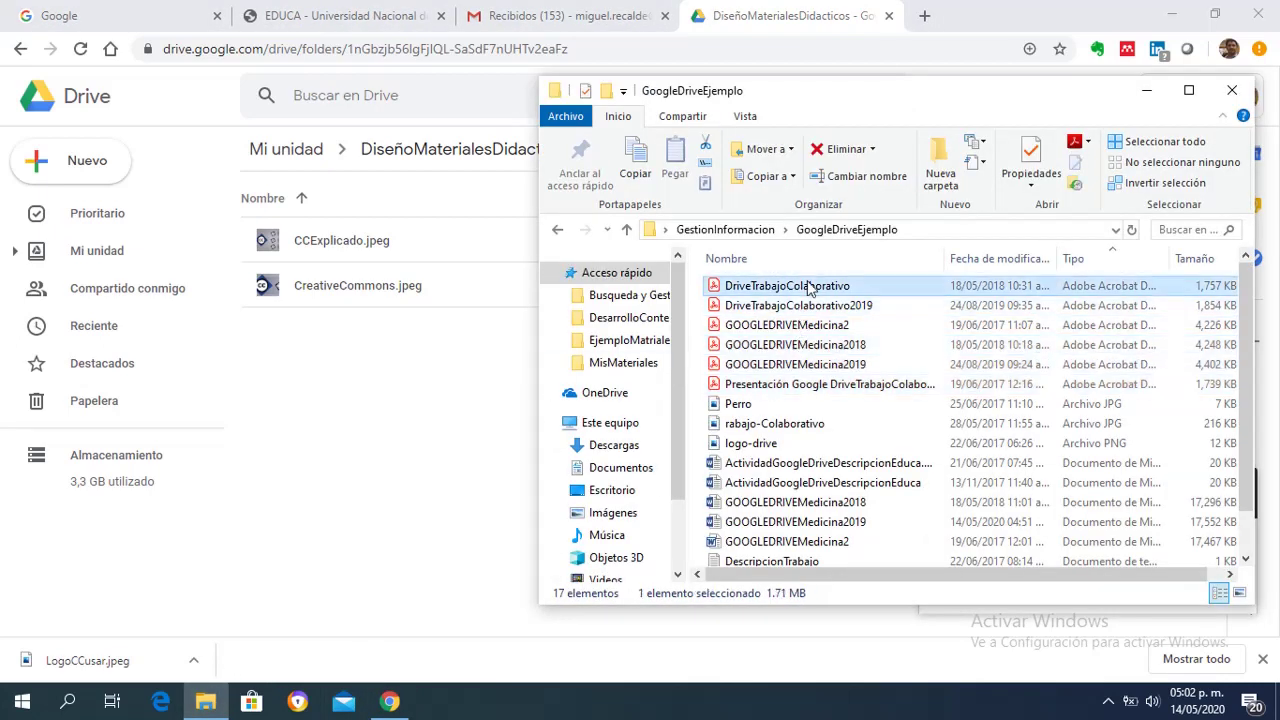
{"action": "left_click", "coordinate": [777, 384], "text": "ctrl"}
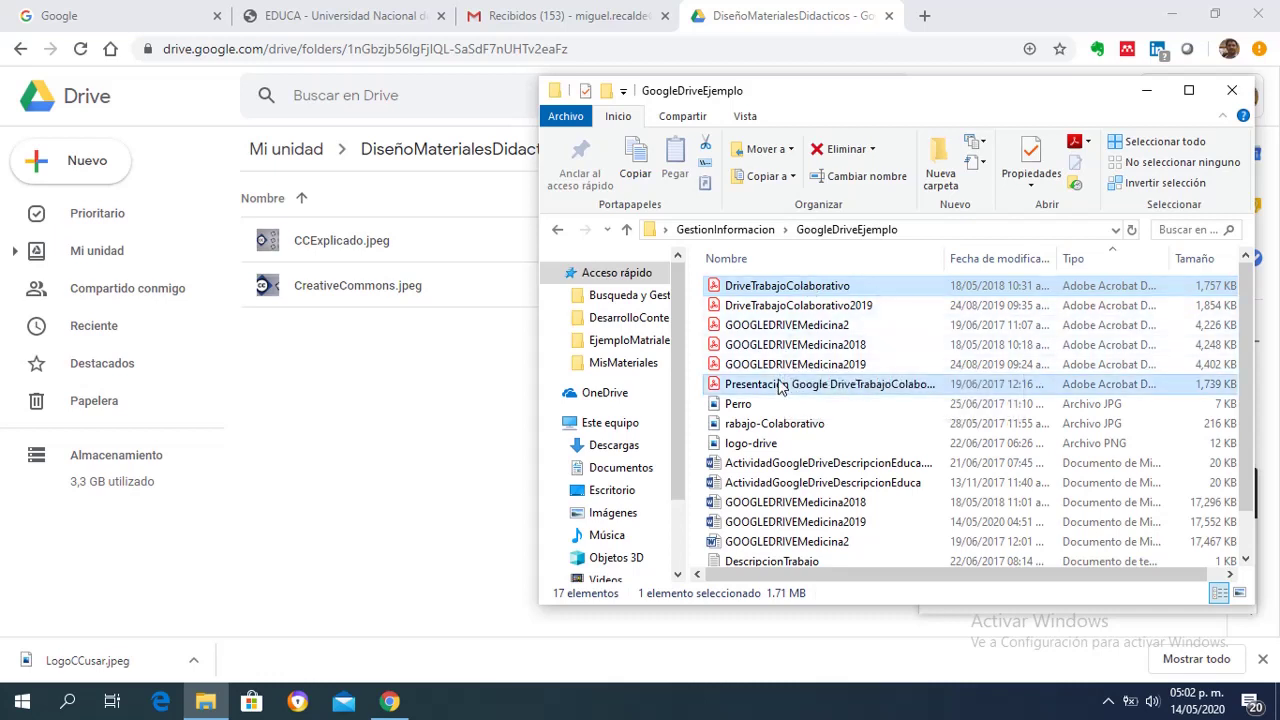
{"action": "left_click", "coordinate": [778, 368], "text": "ctrl"}
{"action": "left_click", "coordinate": [783, 345], "text": "ctrl"}
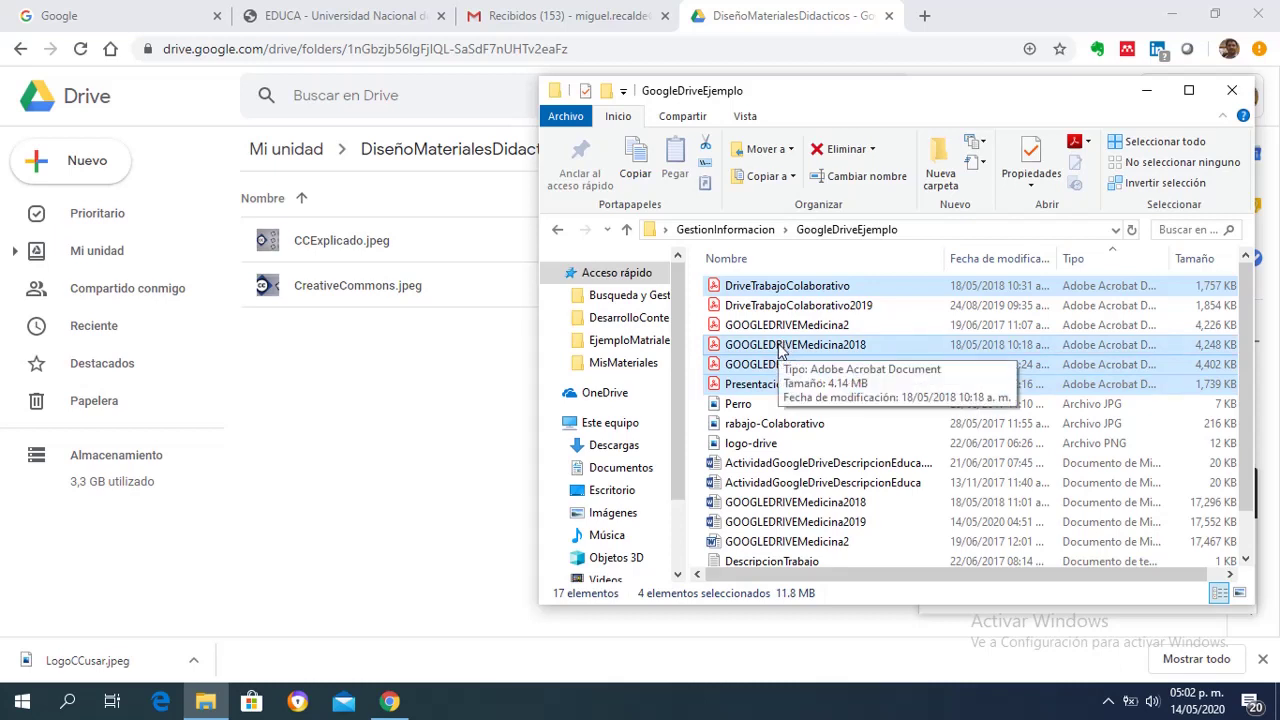
{"action": "left_click", "coordinate": [794, 328], "text": "ctrl"}
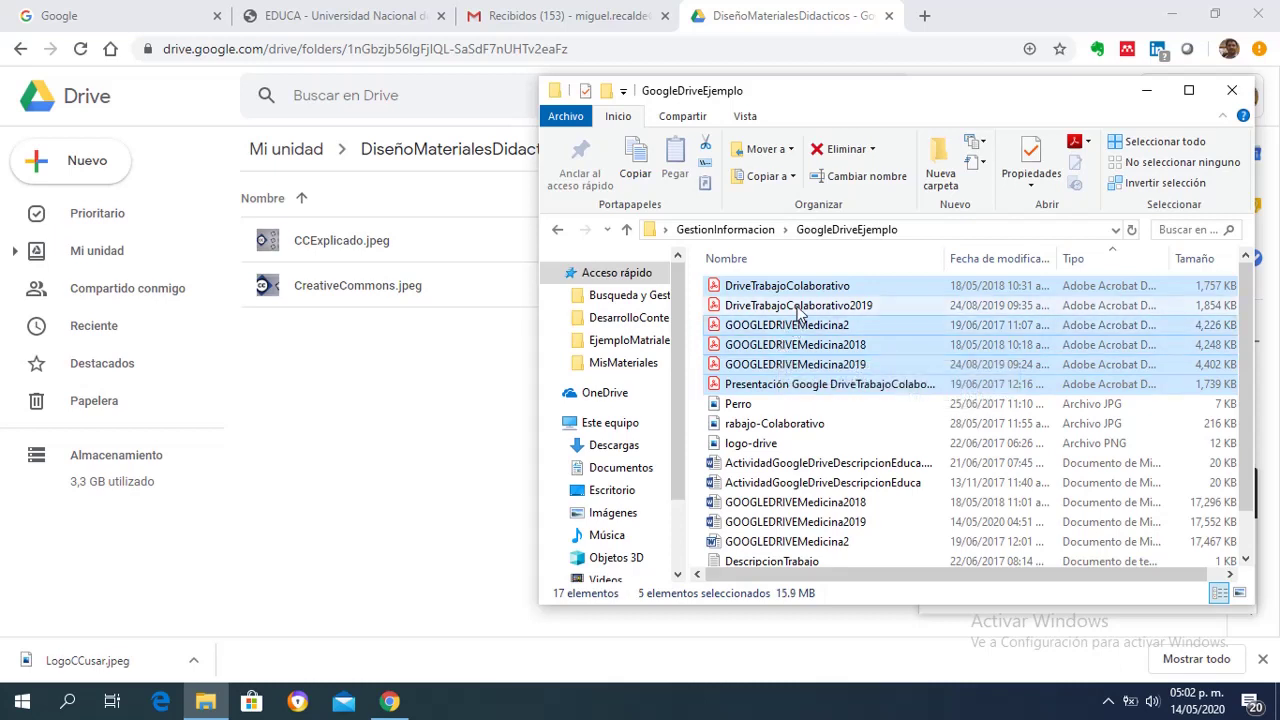
{"action": "left_click", "coordinate": [797, 311], "text": "ctrl"}
{"action": "left_click_drag", "start_coordinate": [797, 311], "coordinate": [368, 452]}
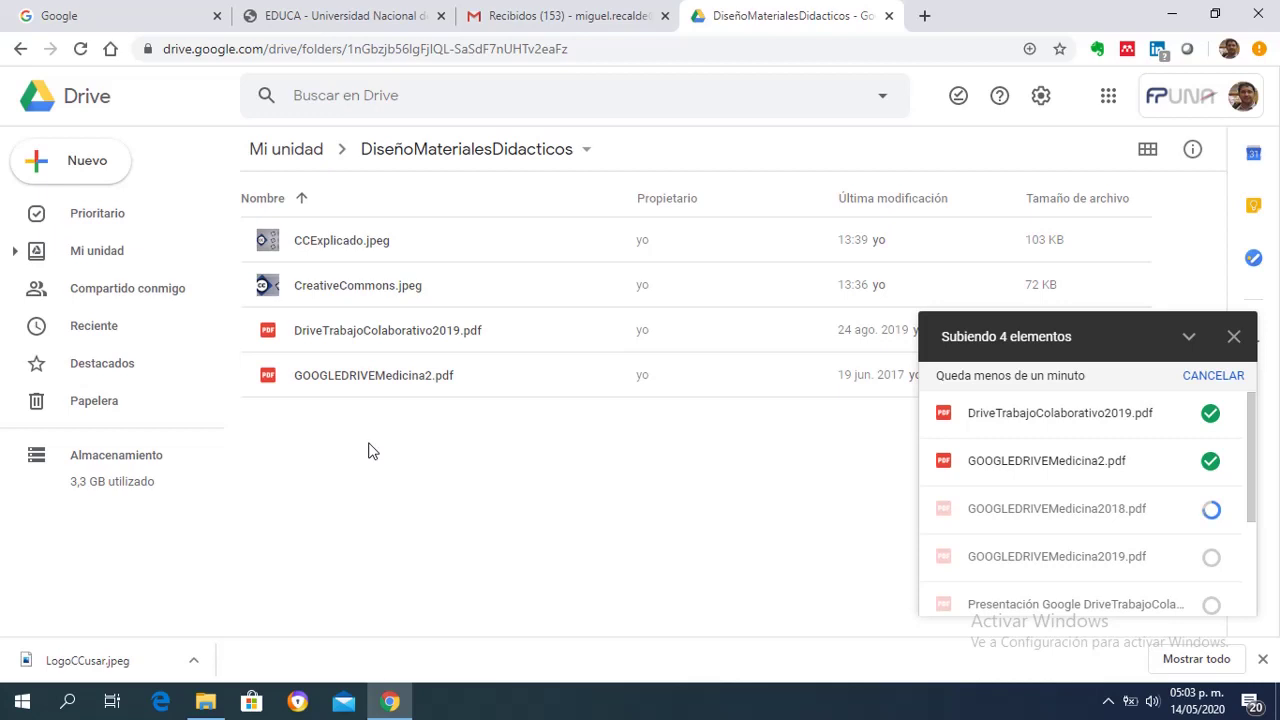
Turn on link sharing for DriveTrabajoColaborativo2019.pdf and dismiss the upload summary
{"action": "left_click", "coordinate": [410, 340]}
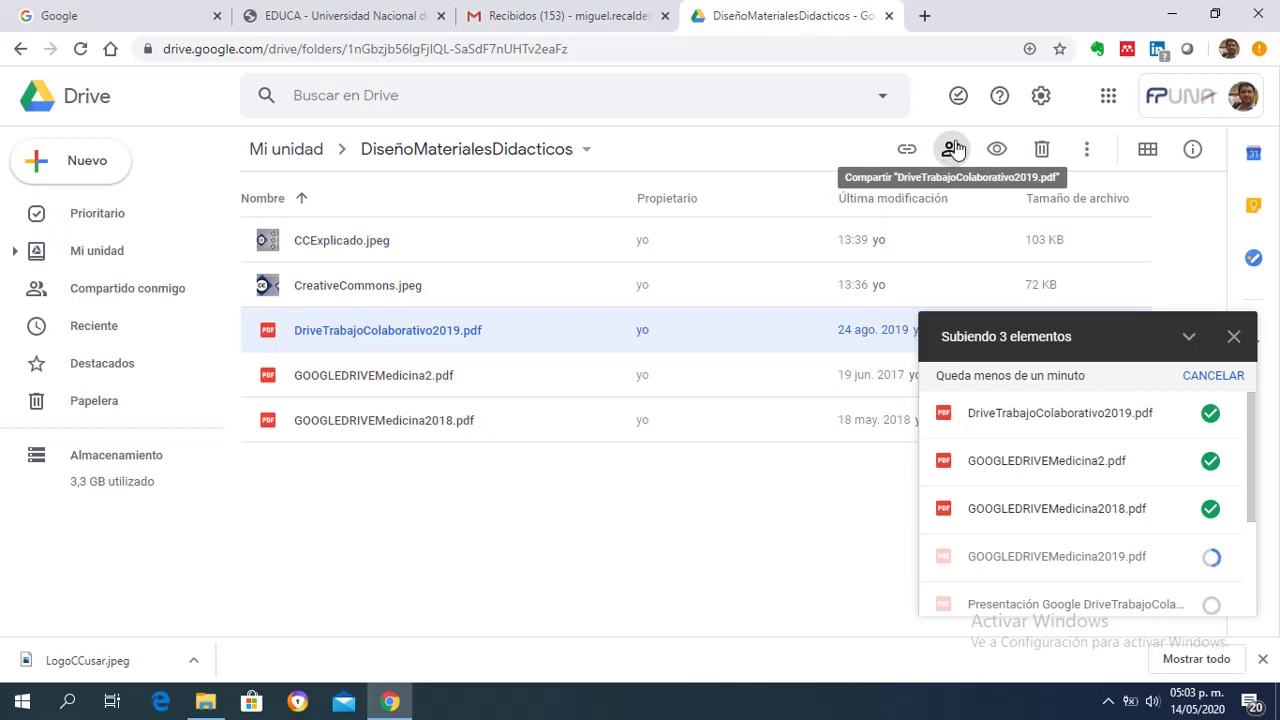
{"action": "left_click", "coordinate": [907, 150]}
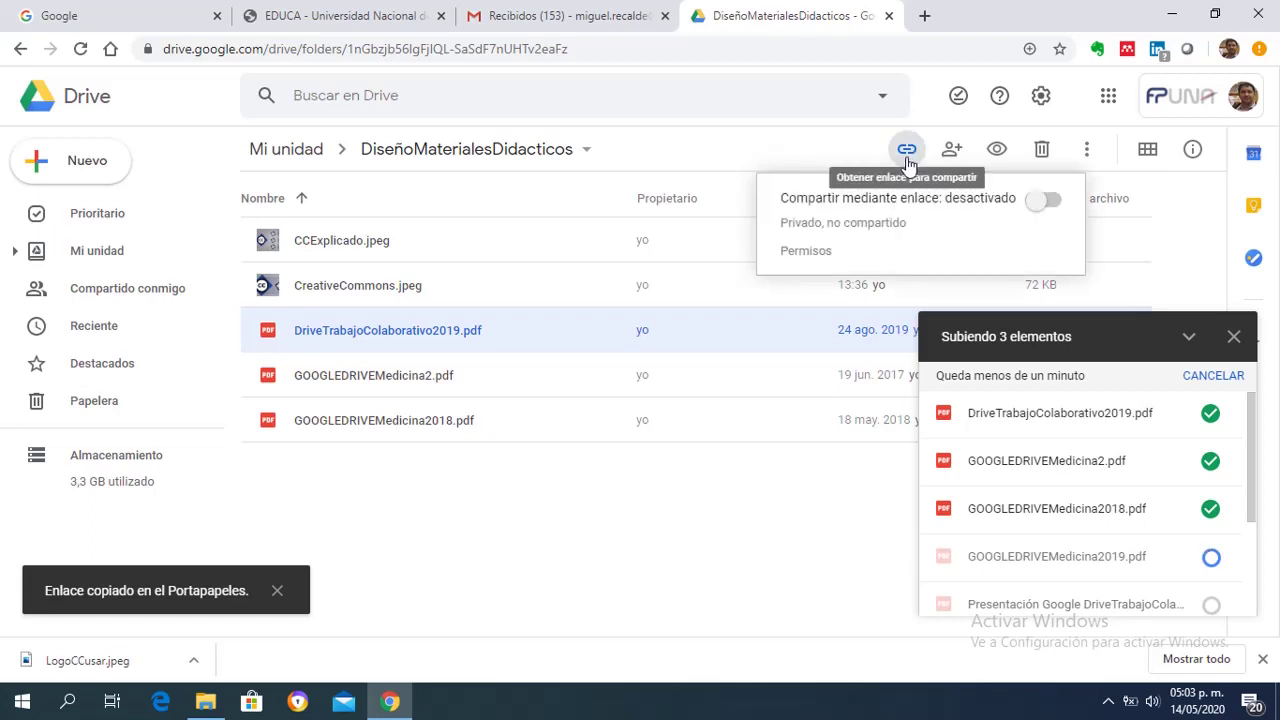
{"action": "left_click", "coordinate": [1048, 203]}
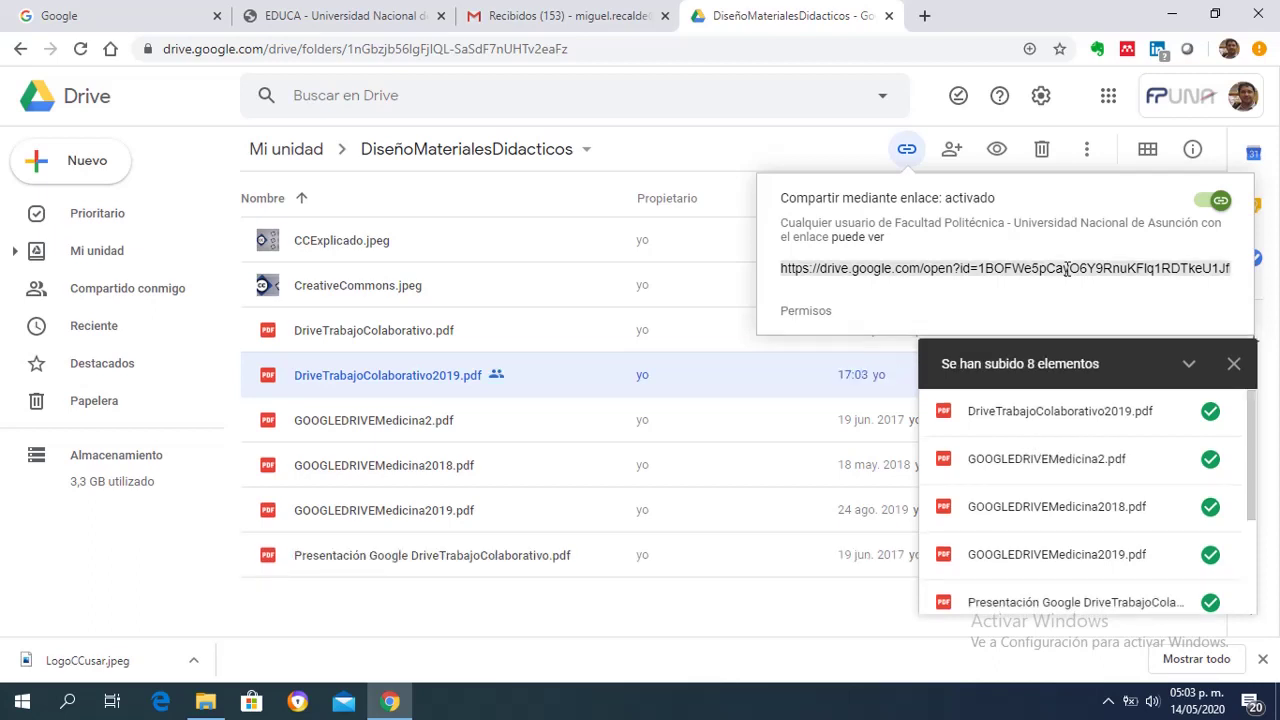
{"action": "left_click", "coordinate": [1234, 366]}
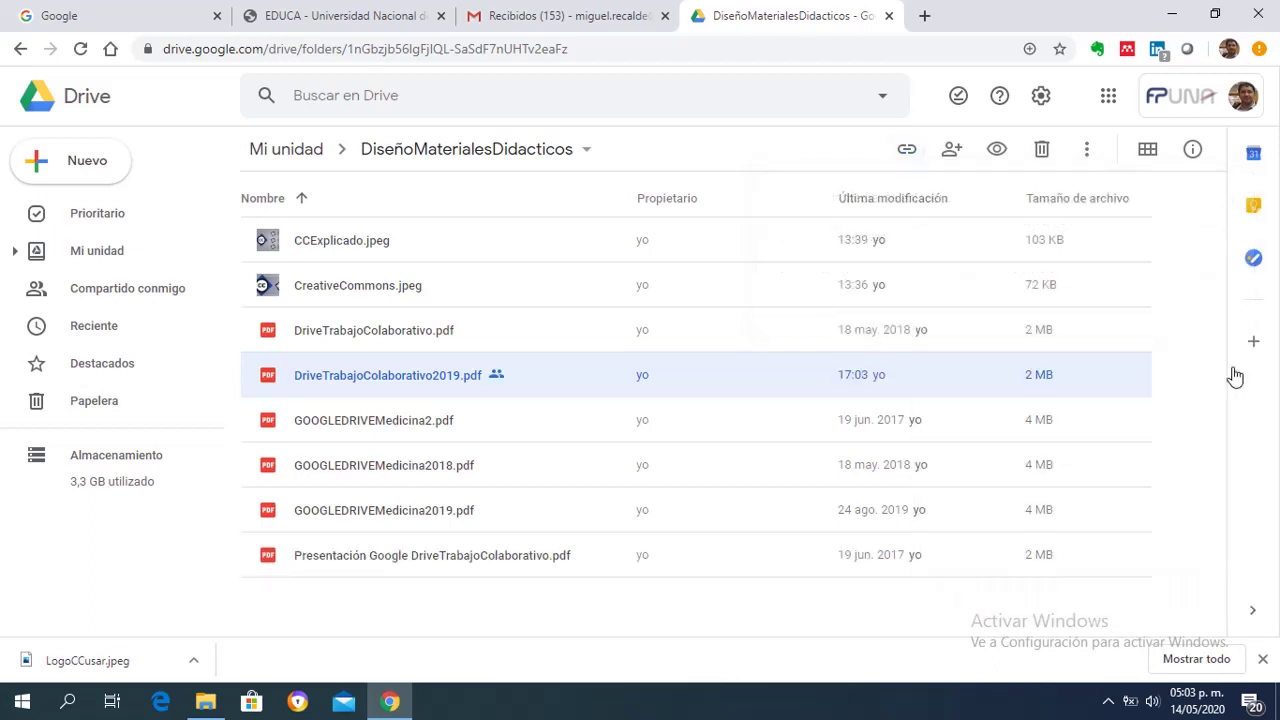
Set the link access of DriveTrabajoColaborativo2019.pdf to "Activado: cualquier usuario con el enlace" in the advanced sharing settings and save it
{"action": "left_click", "coordinate": [908, 151]}
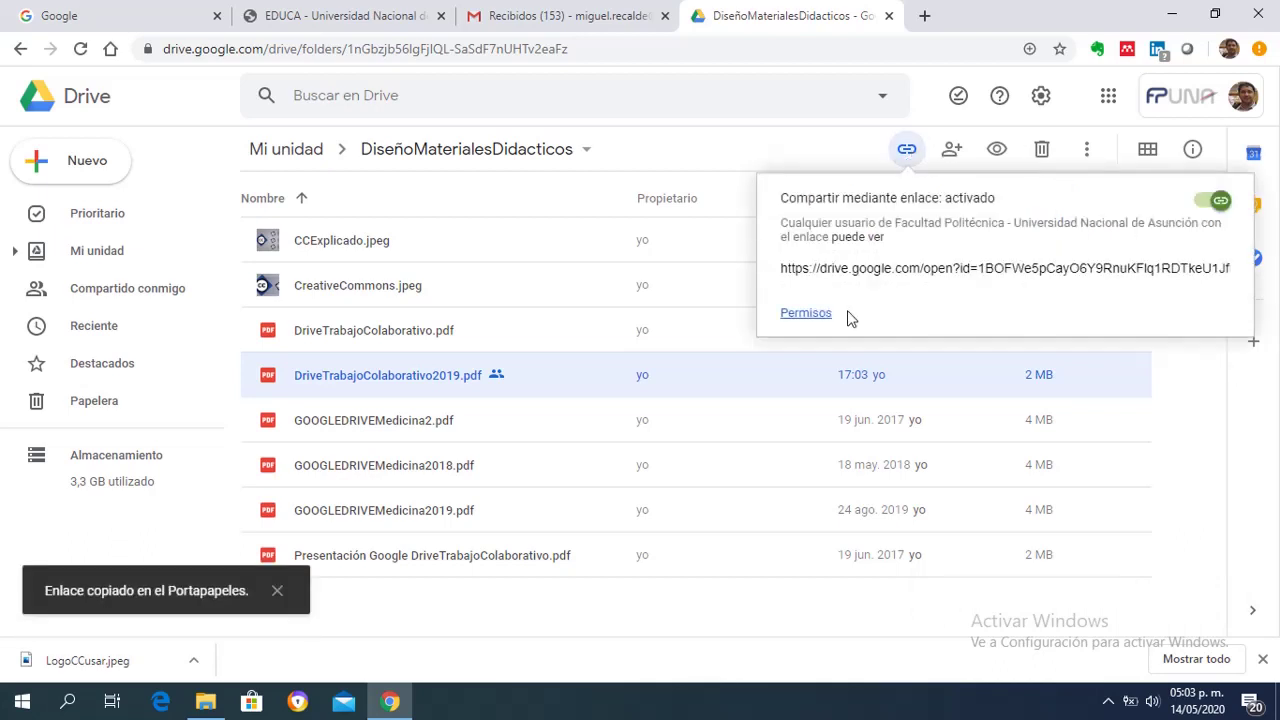
{"action": "left_click", "coordinate": [806, 313]}
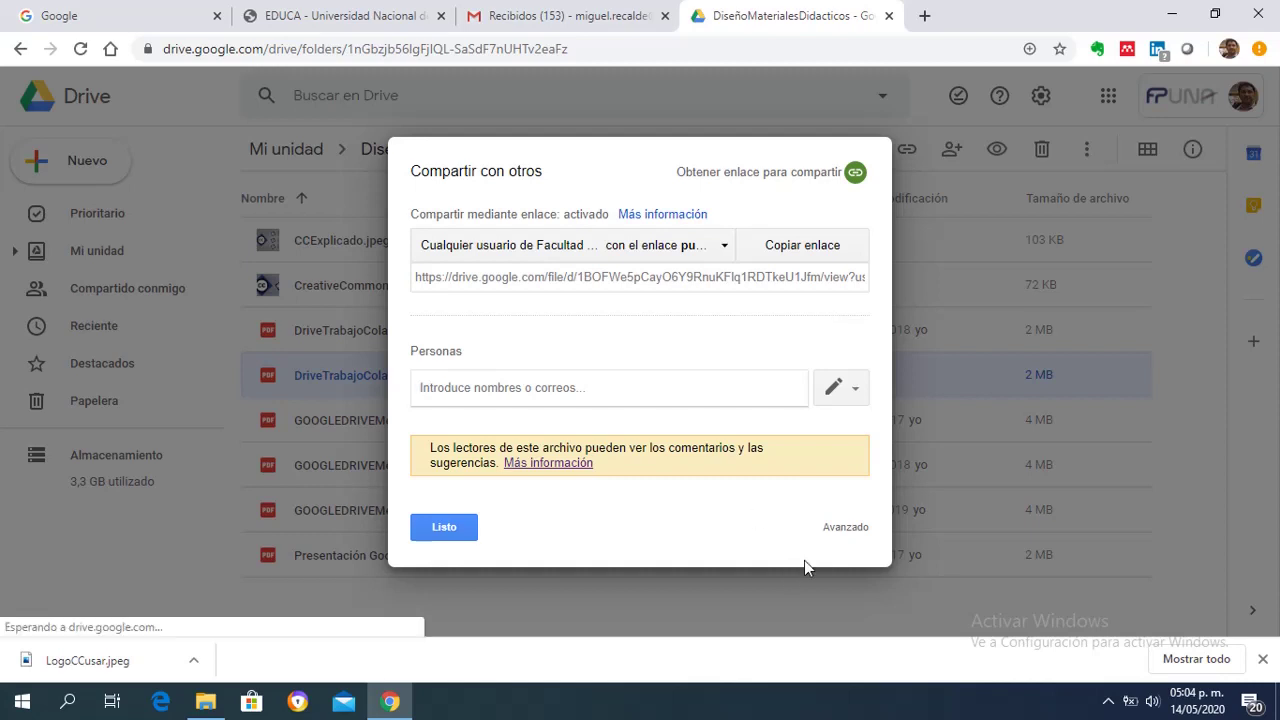
{"action": "left_click", "coordinate": [845, 527]}
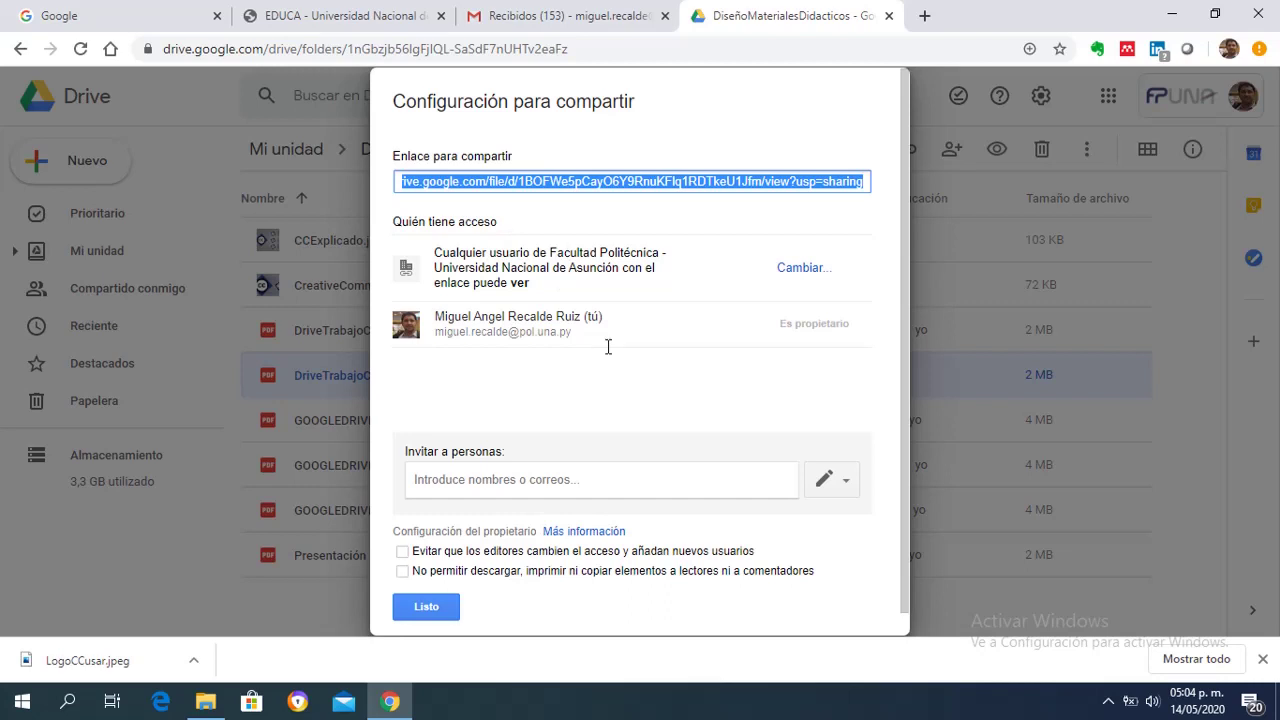
{"action": "left_click", "coordinate": [799, 276]}
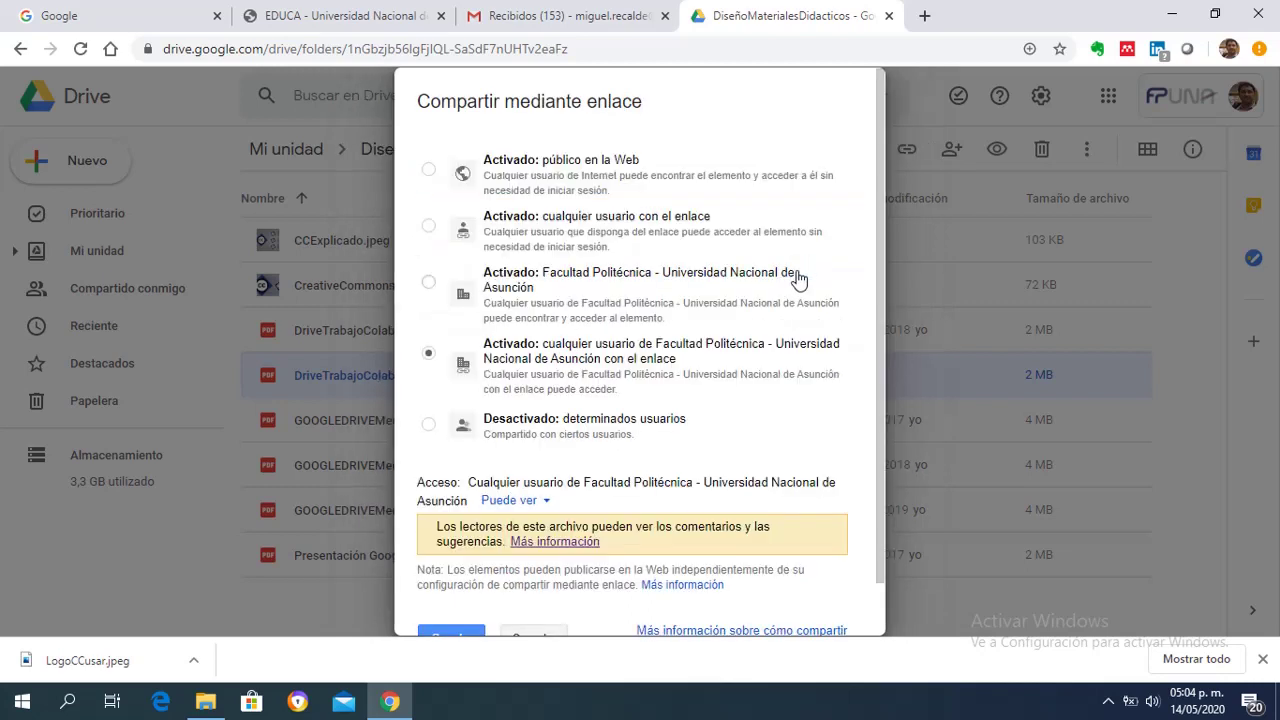
{"action": "left_click", "coordinate": [584, 237]}
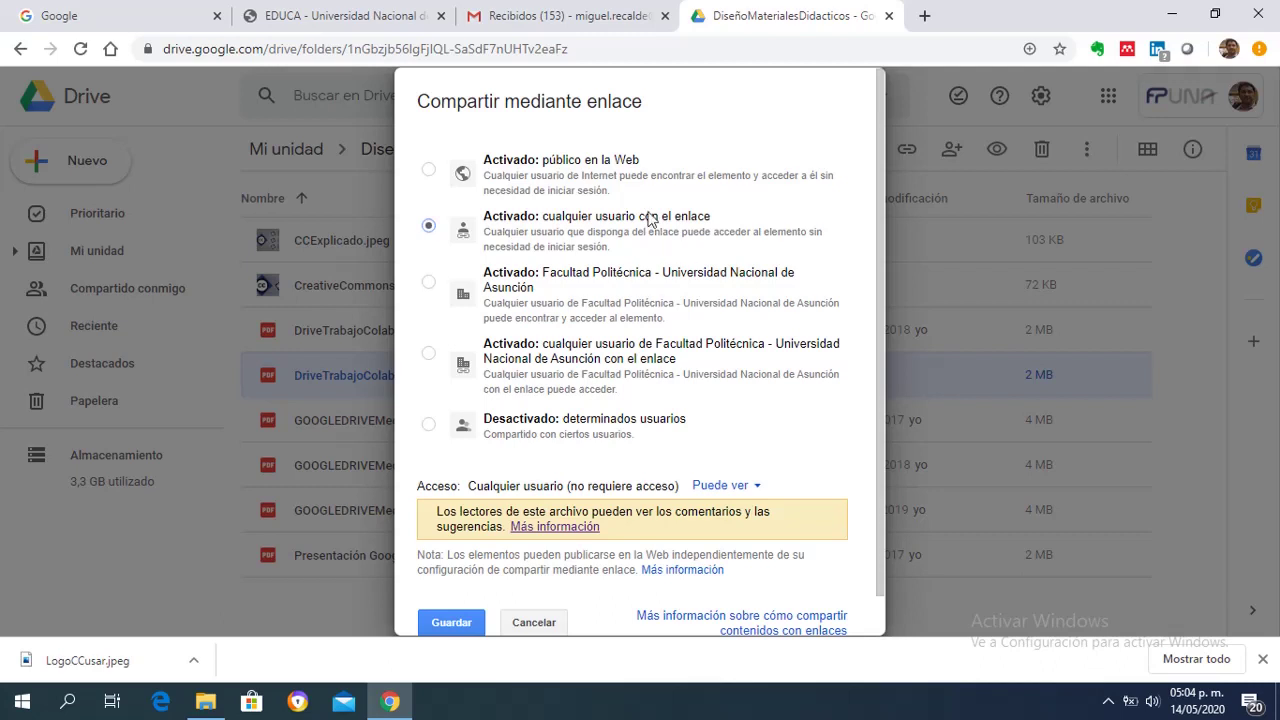
{"action": "left_click", "coordinate": [452, 624]}
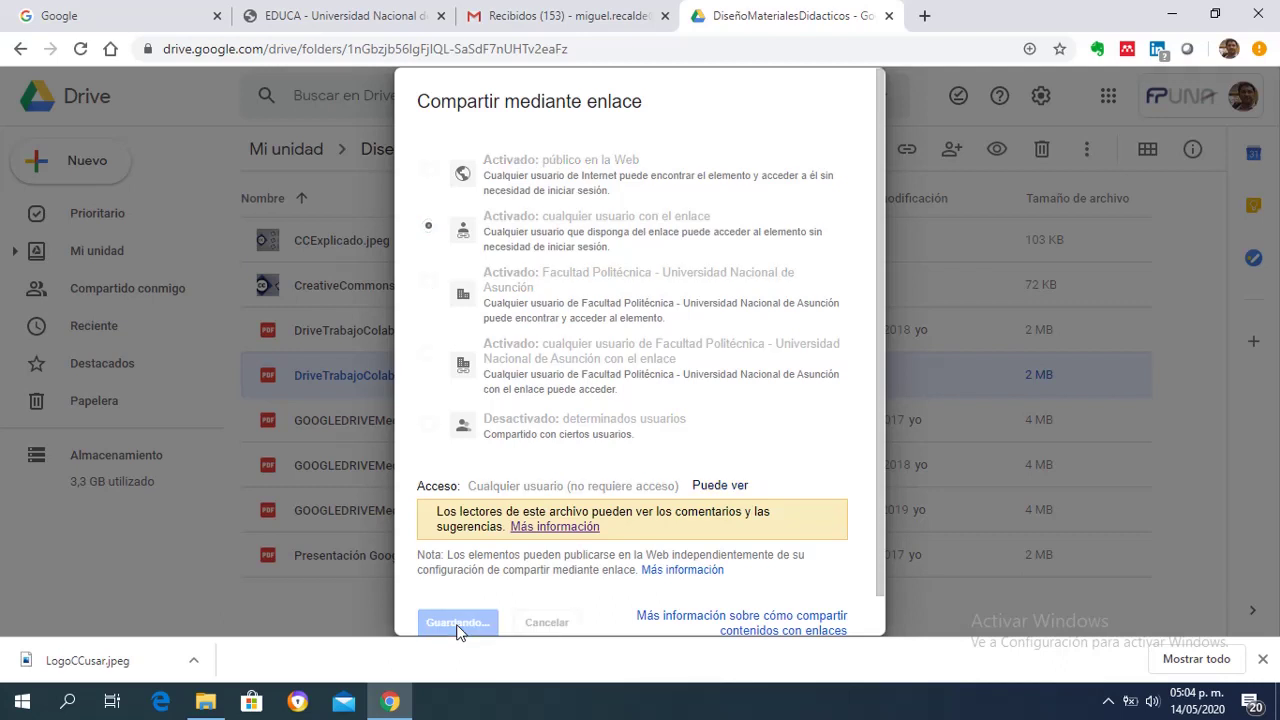